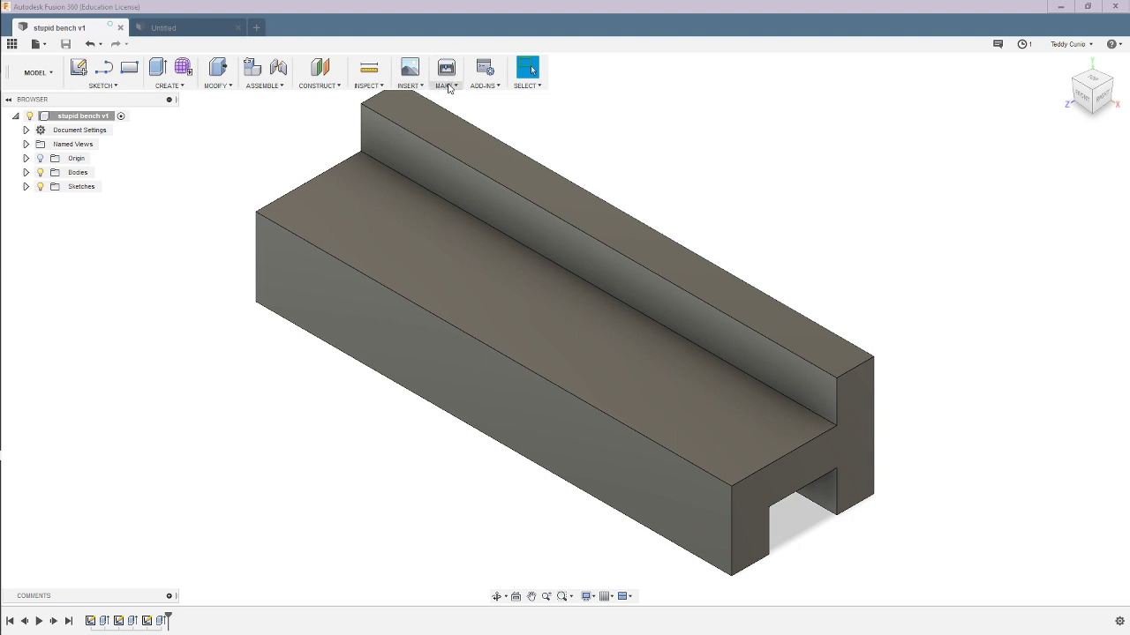
Convert the bench body to a 3D-print mesh and send it to Meshmixer as the print utility.
{"action": "left_click", "coordinate": [448, 85]}
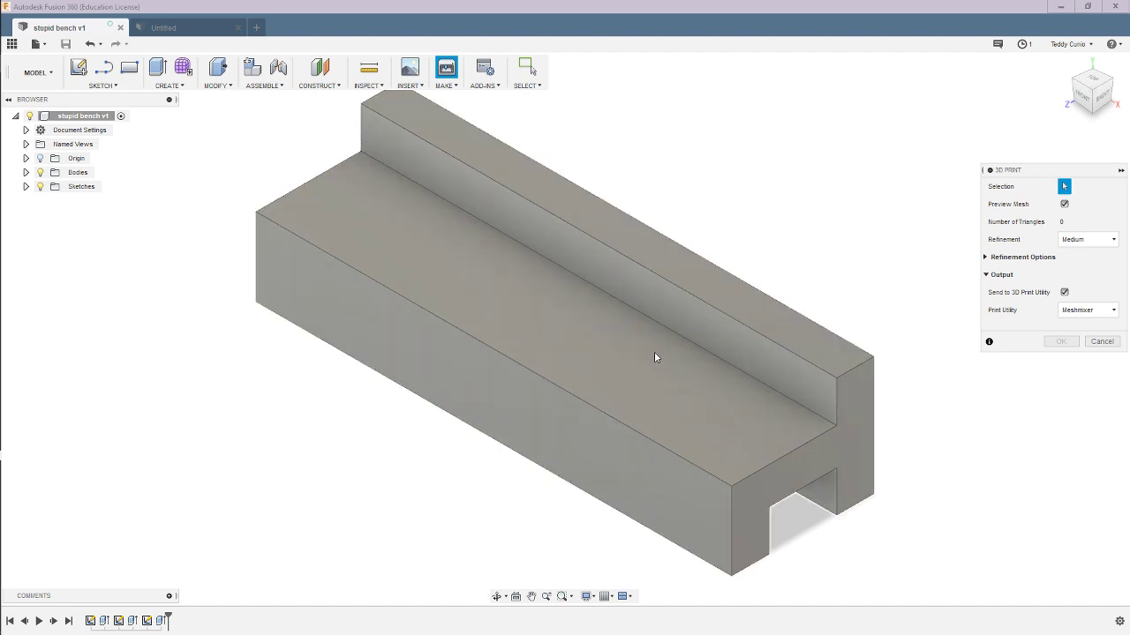
{"action": "left_click", "coordinate": [654, 354]}
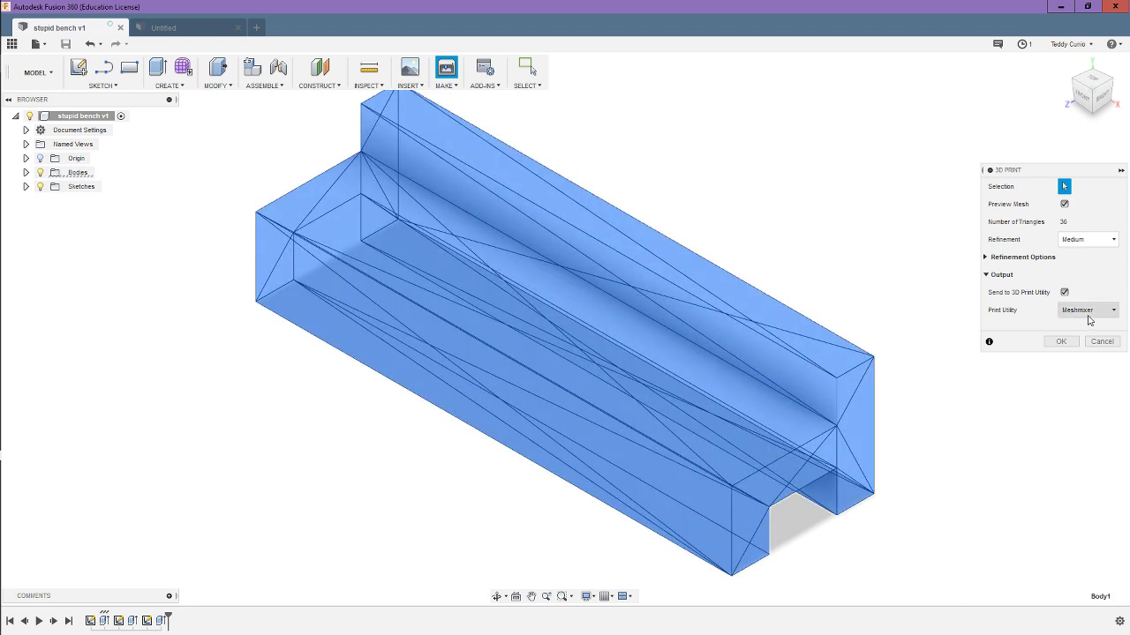
{"action": "left_click", "coordinate": [1092, 311]}
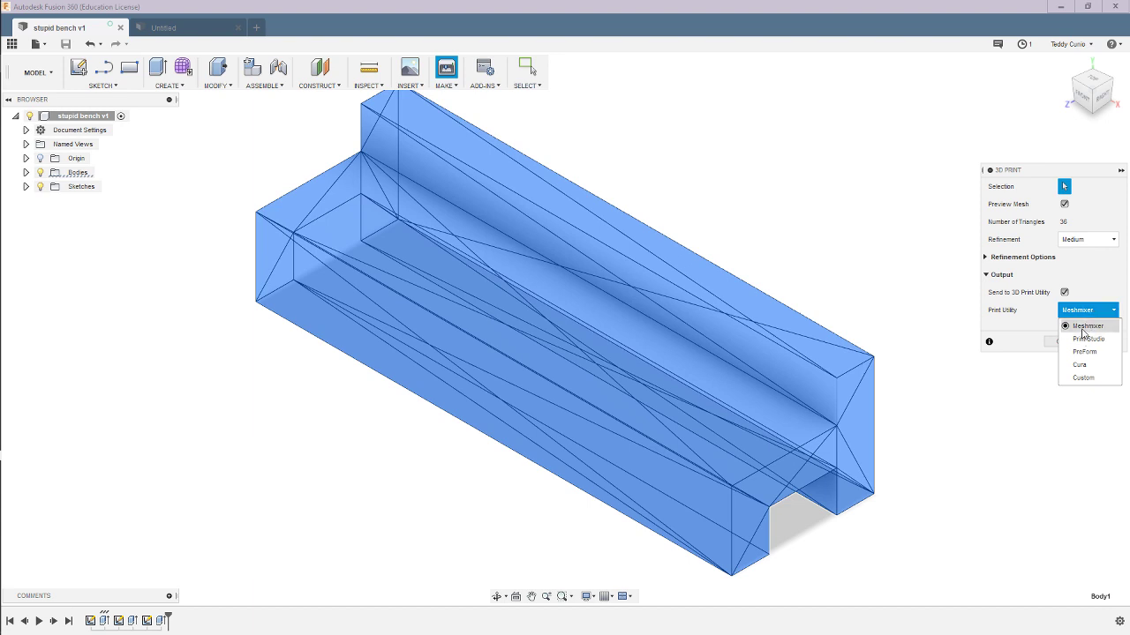
{"action": "left_click", "coordinate": [1023, 343]}
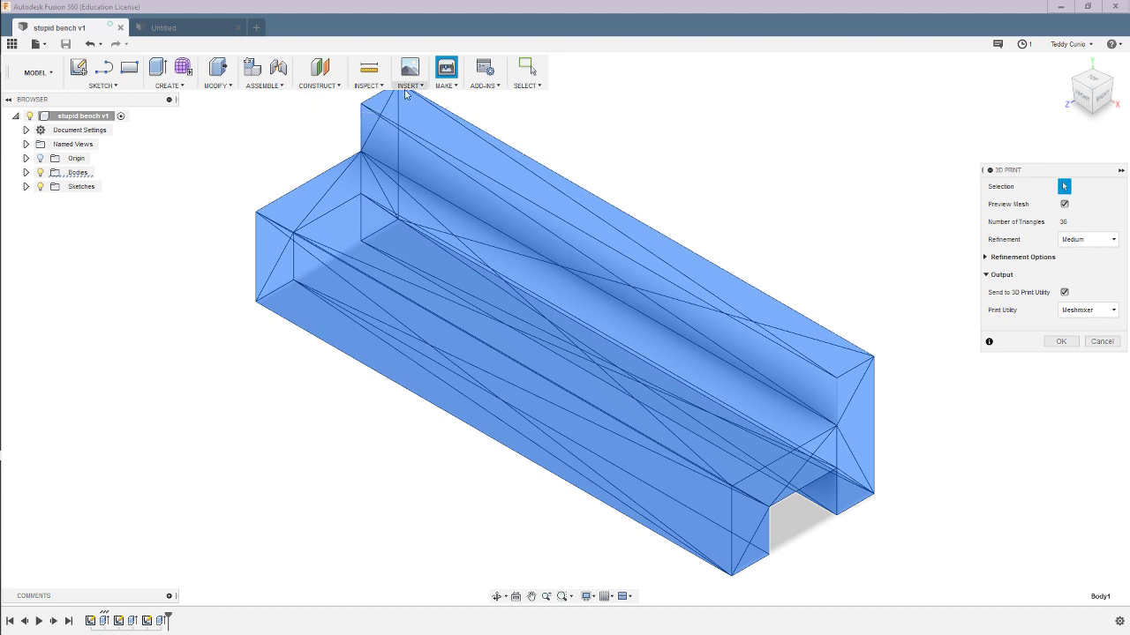
{"action": "left_click", "coordinate": [447, 86]}
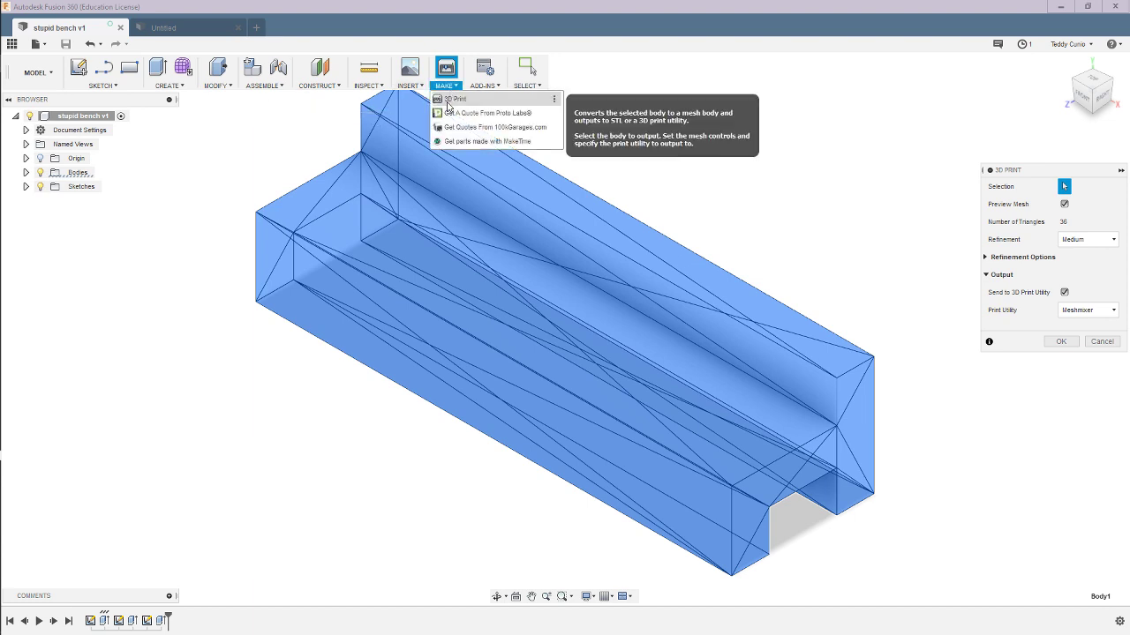
{"action": "left_click", "coordinate": [826, 244]}
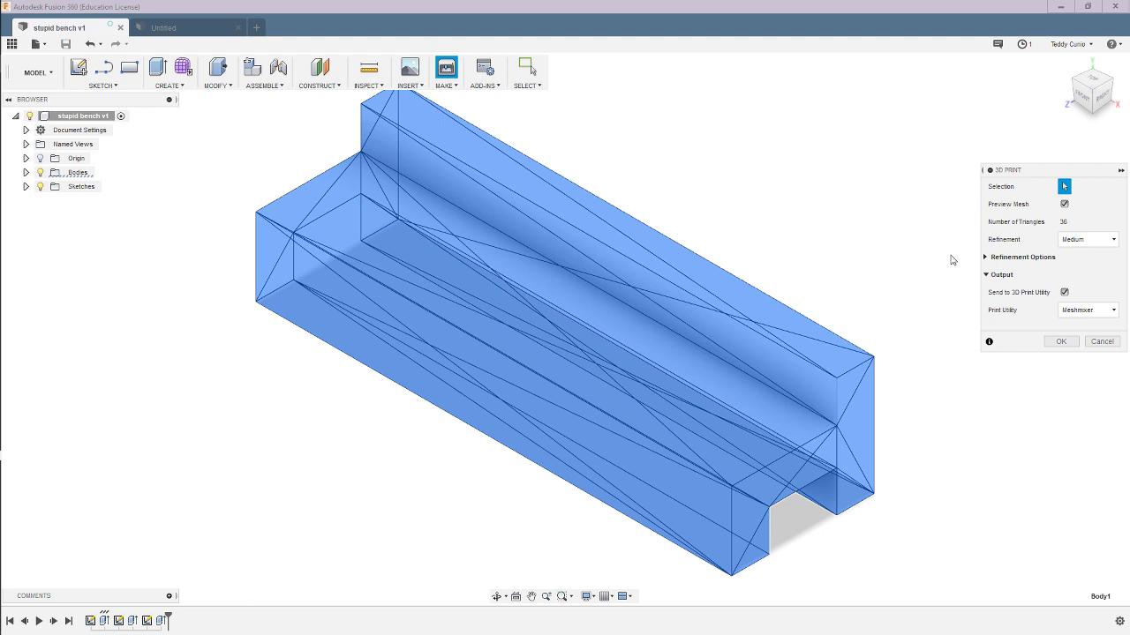
{"action": "left_click", "coordinate": [1064, 347]}
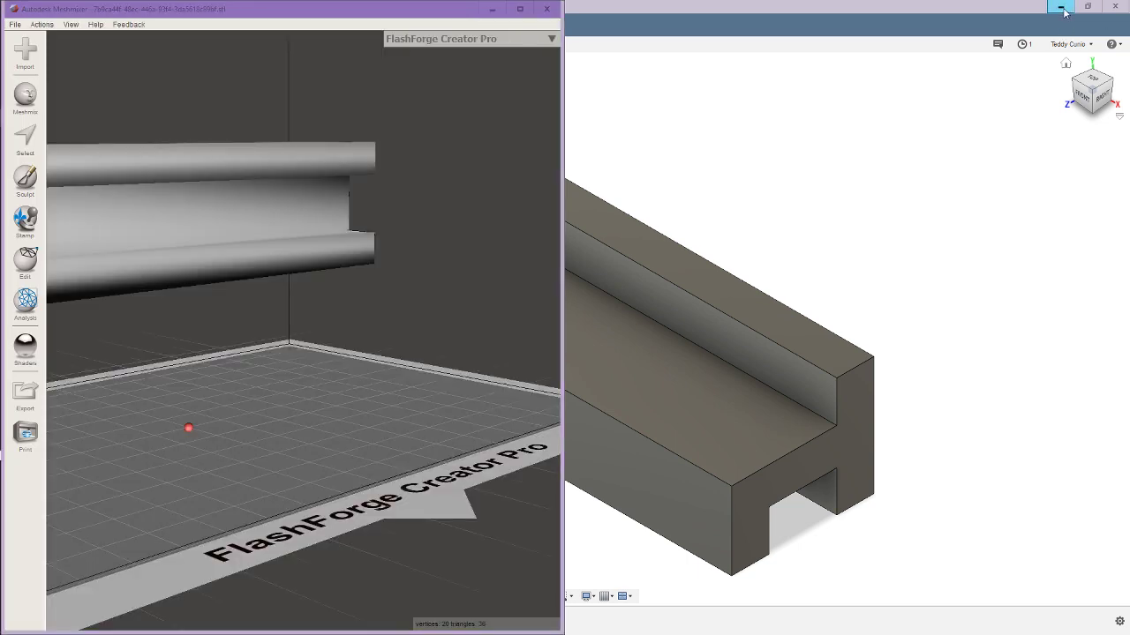
Bring Meshmixer forward and export the bench mesh to the Desktop as OBJ file 'bench 3763'.
{"action": "left_click", "coordinate": [1060, 7]}
{"action": "left_click", "coordinate": [519, 8]}
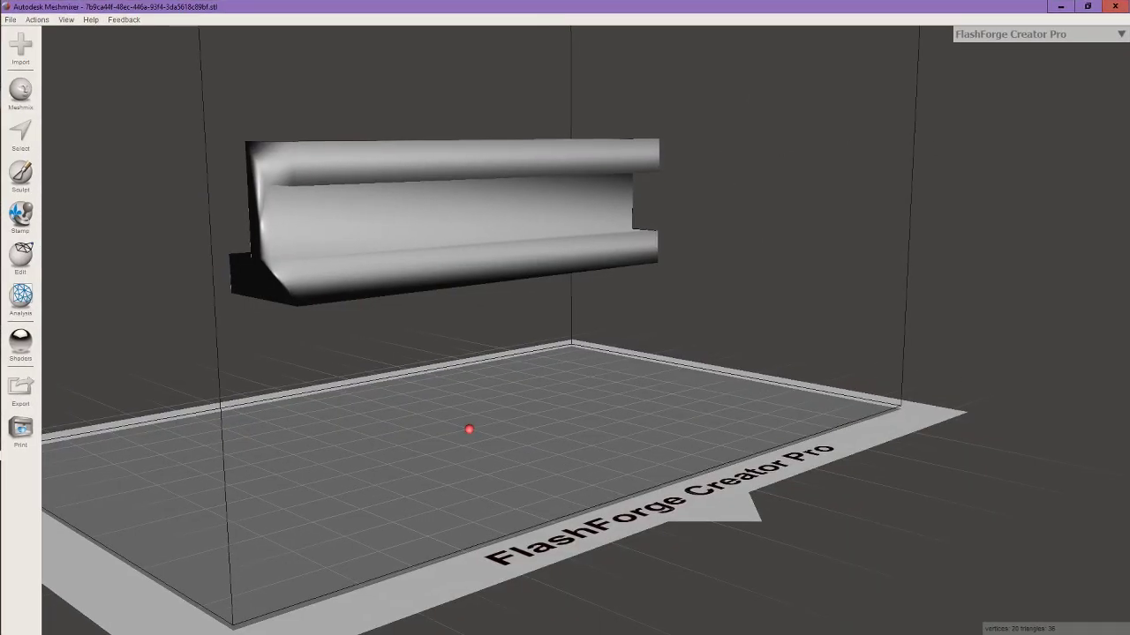
{"action": "left_click", "coordinate": [21, 388]}
{"action": "left_click", "coordinate": [97, 270]}
{"action": "type", "text": "bench"}
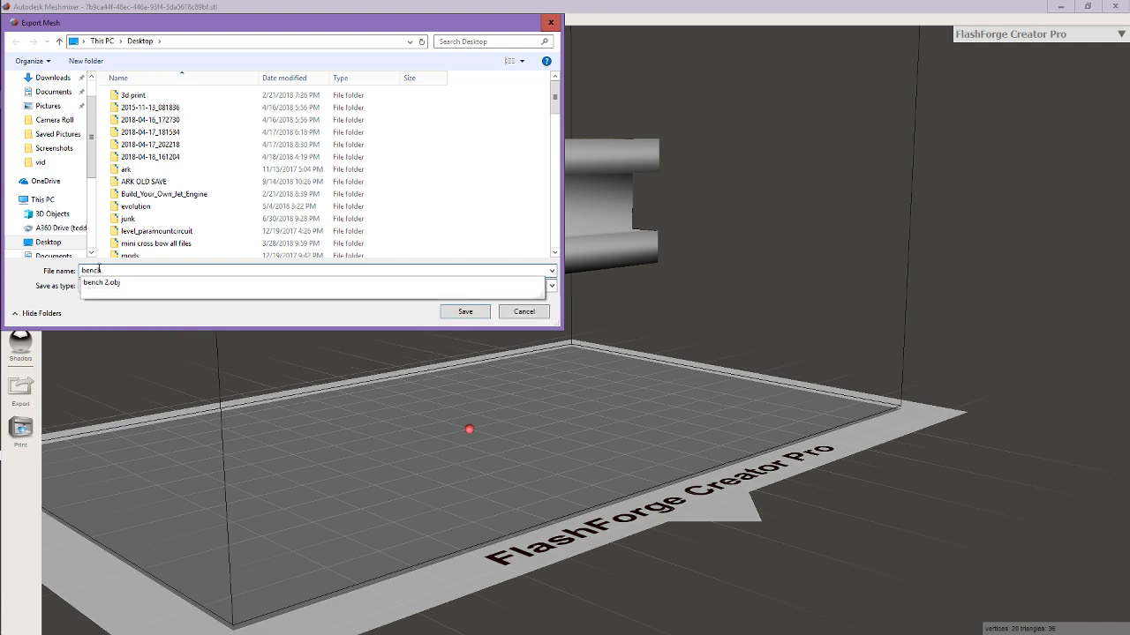
{"action": "type", "text": " 3"}
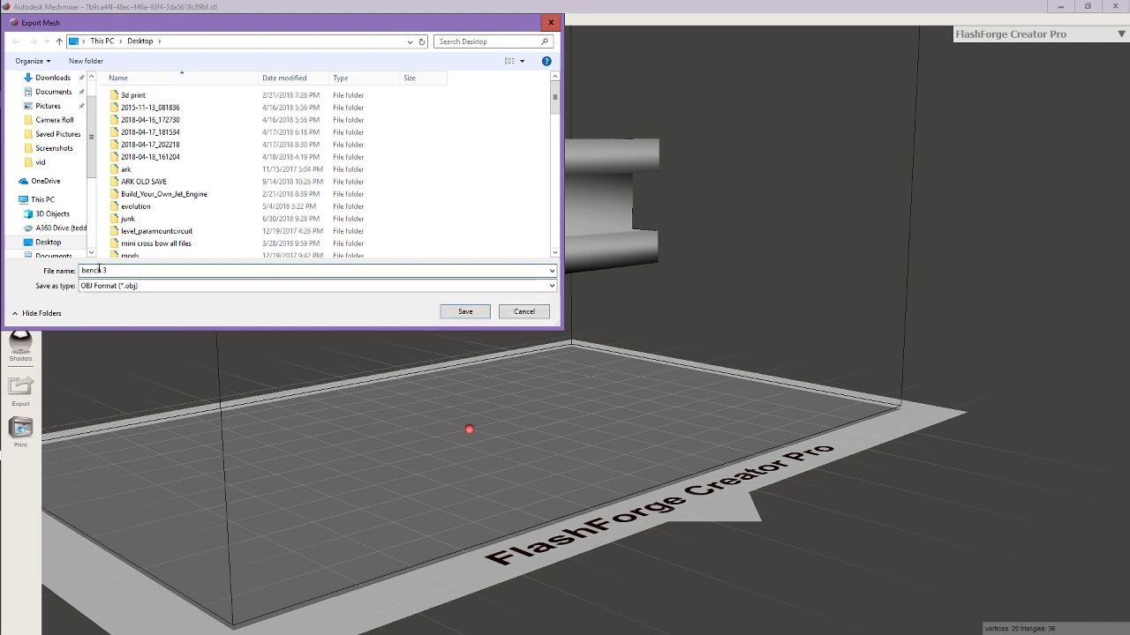
{"action": "type", "text": "76"}
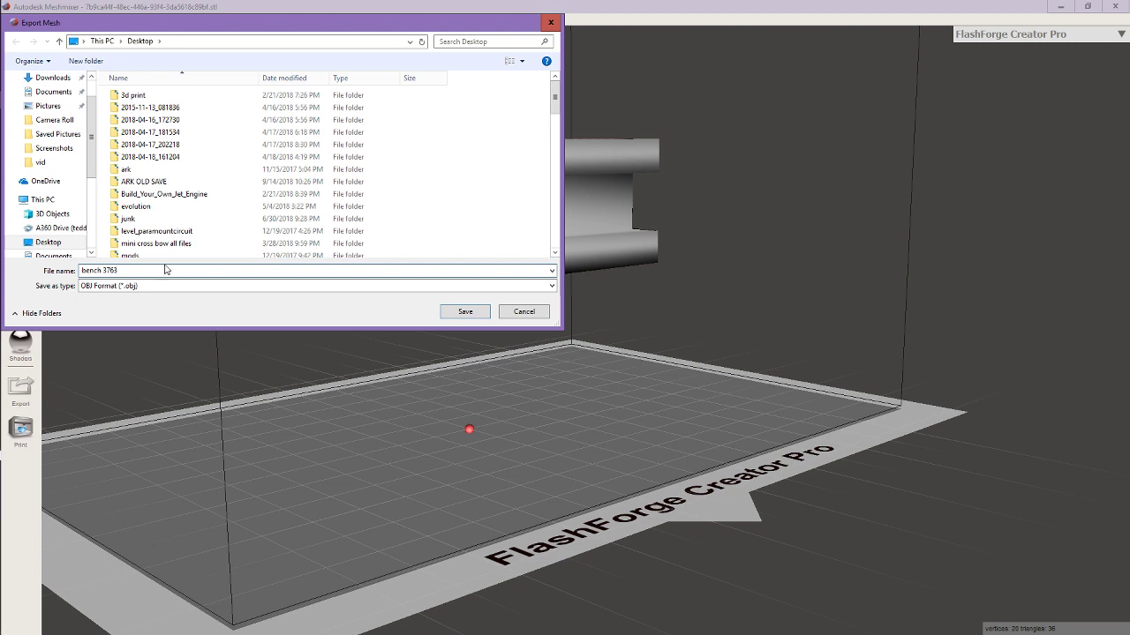
{"action": "type", "text": "3"}
{"action": "left_click", "coordinate": [456, 314]}
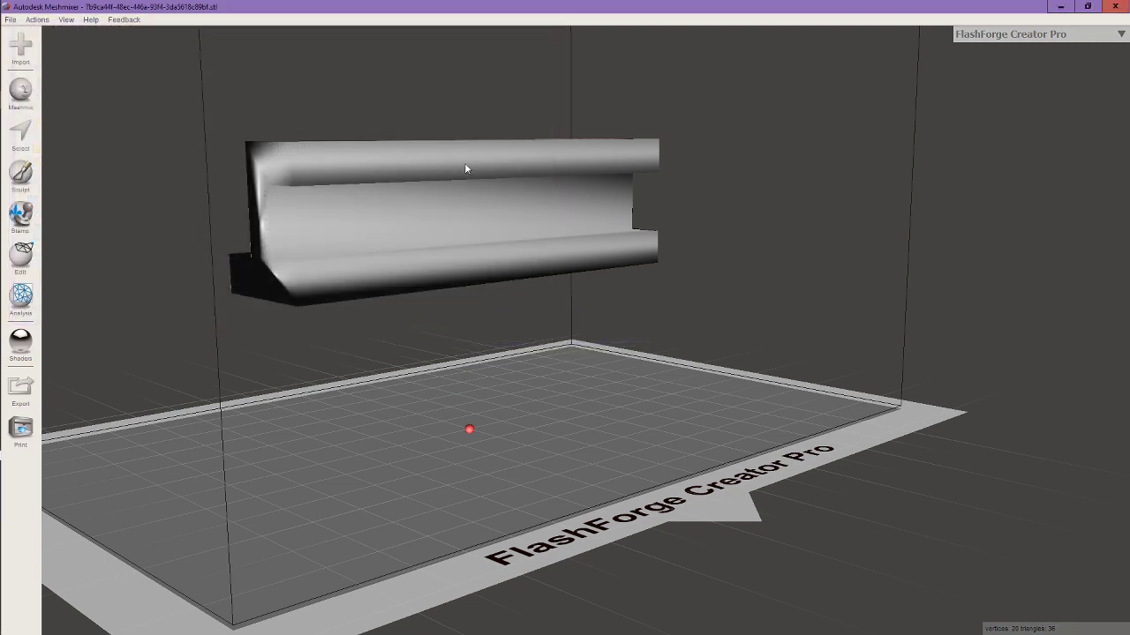
Move the bench 3763 desktop icon aside and launch FlashPrint by searching 'flash'.
{"action": "left_click", "coordinate": [1058, 6]}
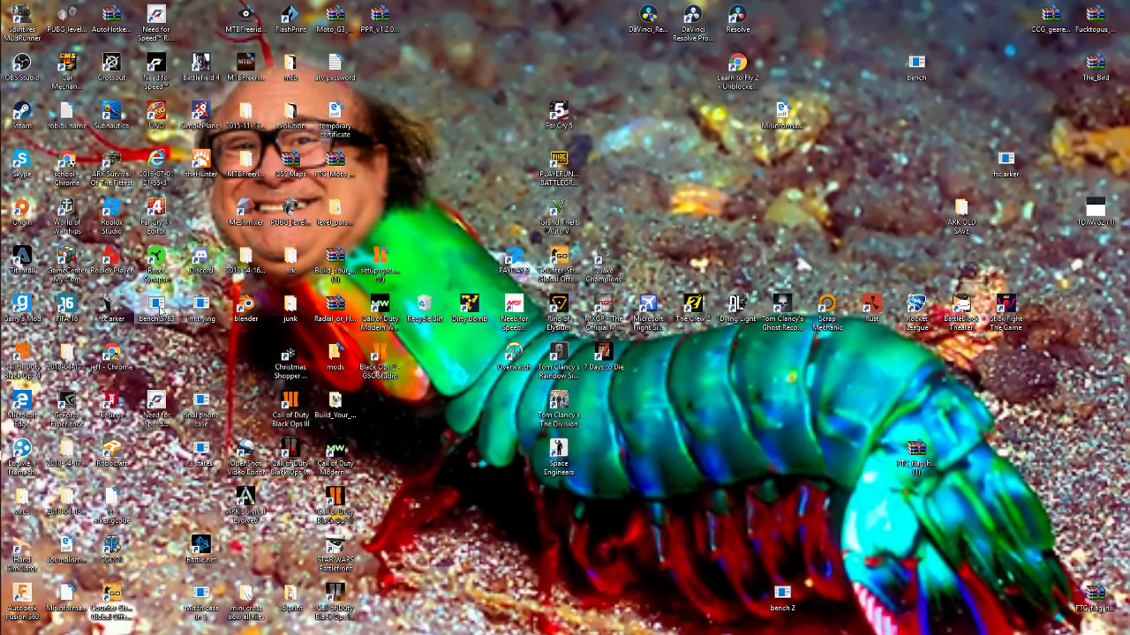
{"action": "left_click_drag", "start_coordinate": [155, 309], "coordinate": [688, 172]}
{"action": "mouse_move", "coordinate": [1, 232]}
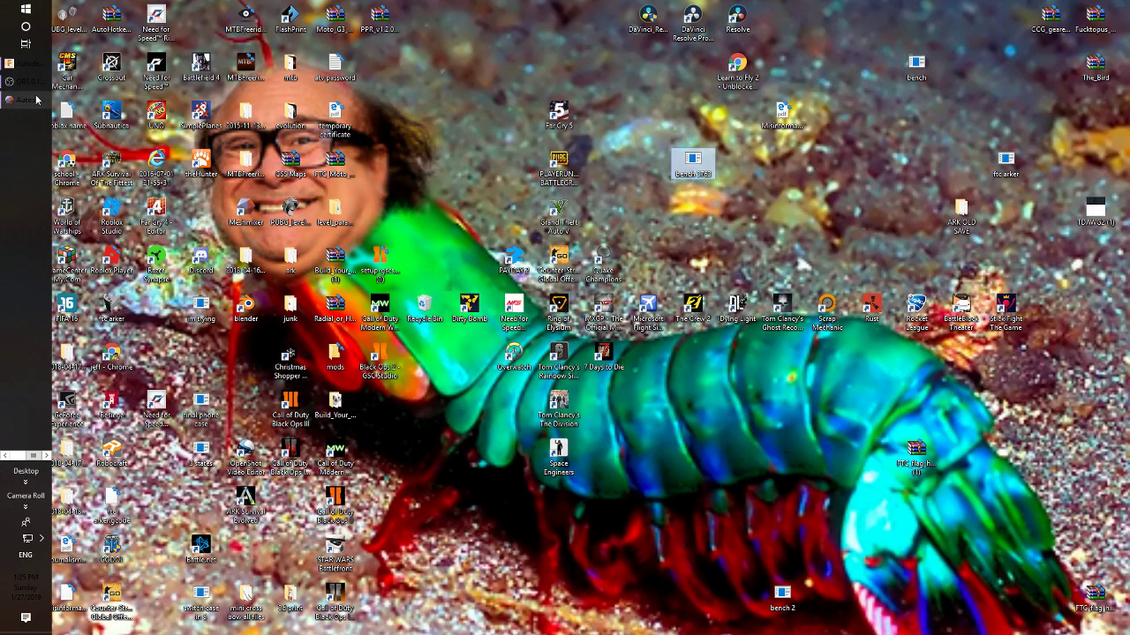
{"action": "left_click", "coordinate": [26, 26]}
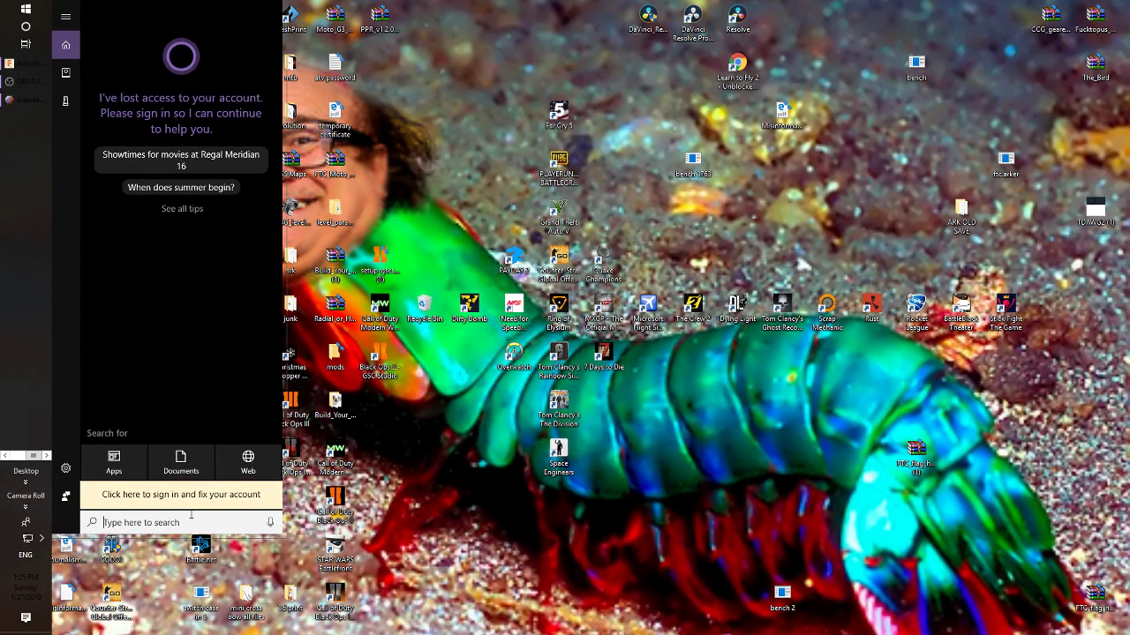
{"action": "type", "text": "flash"}
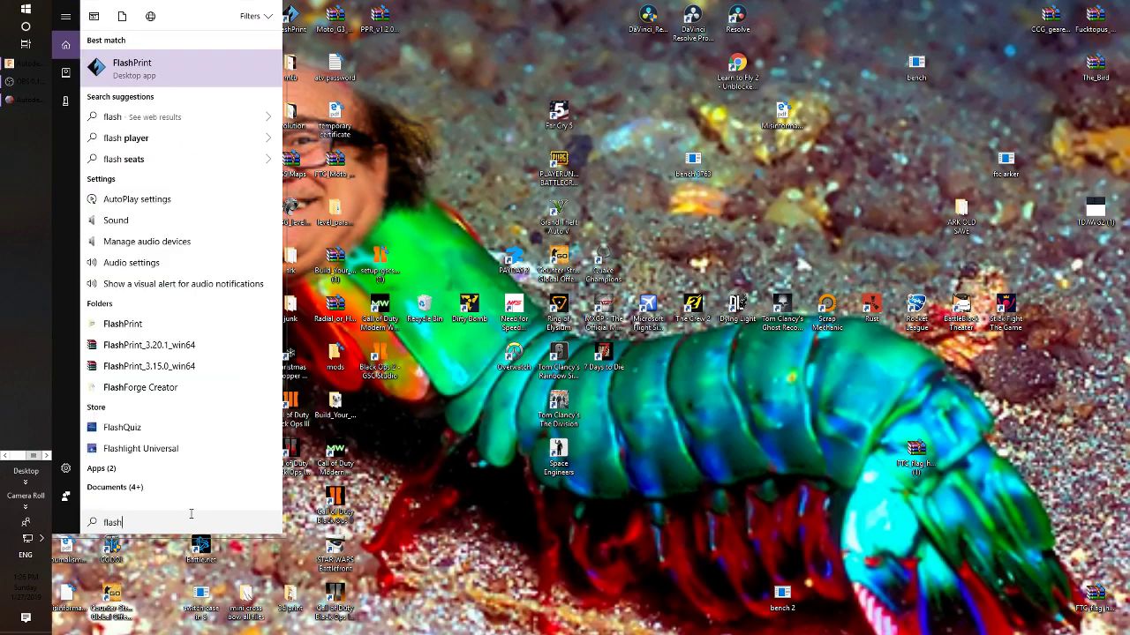
{"action": "key", "text": "Return"}
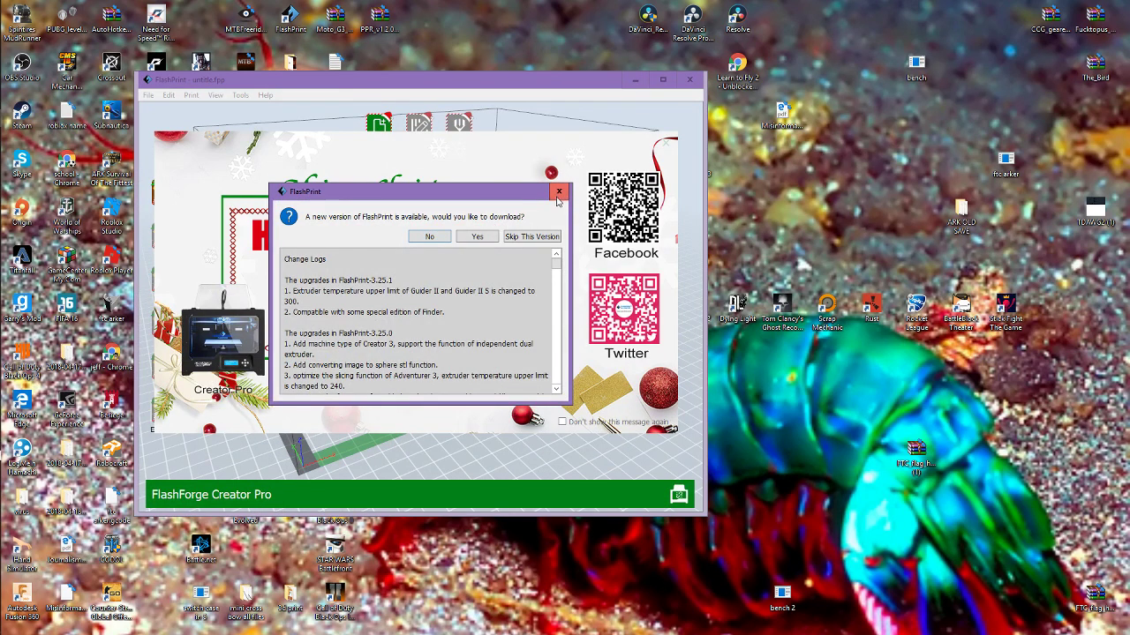
Dismiss FlashPrint's update and splash prompts, resize its window, and drag bench 3763 into the build volume.
{"action": "left_click", "coordinate": [561, 191]}
{"action": "left_click", "coordinate": [667, 147]}
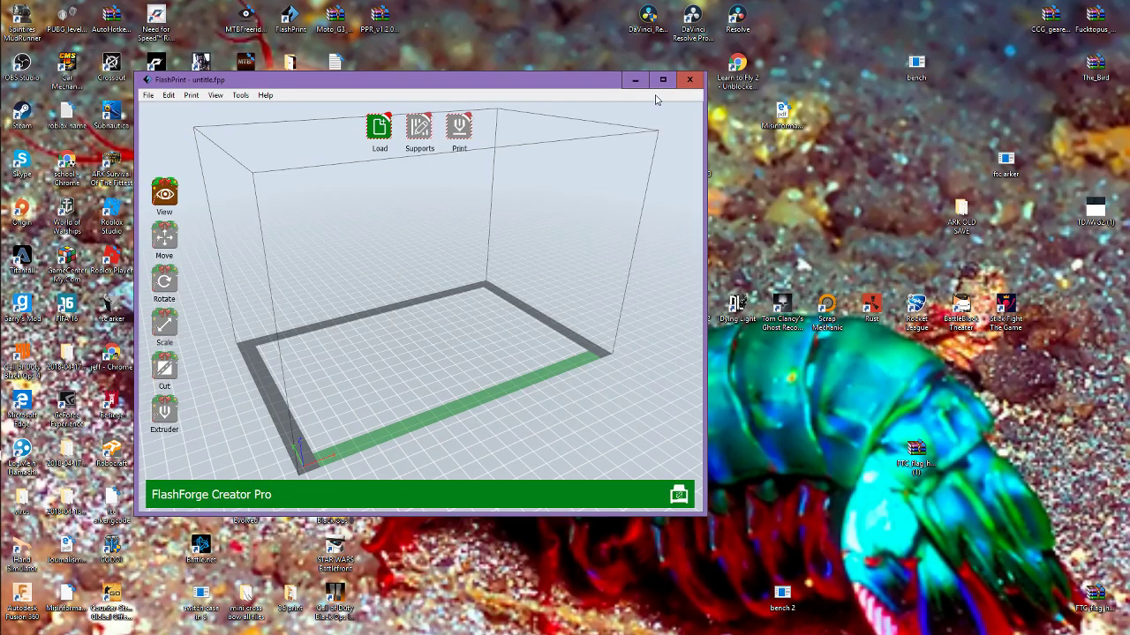
{"action": "left_click_drag", "start_coordinate": [567, 75], "coordinate": [454, 49]}
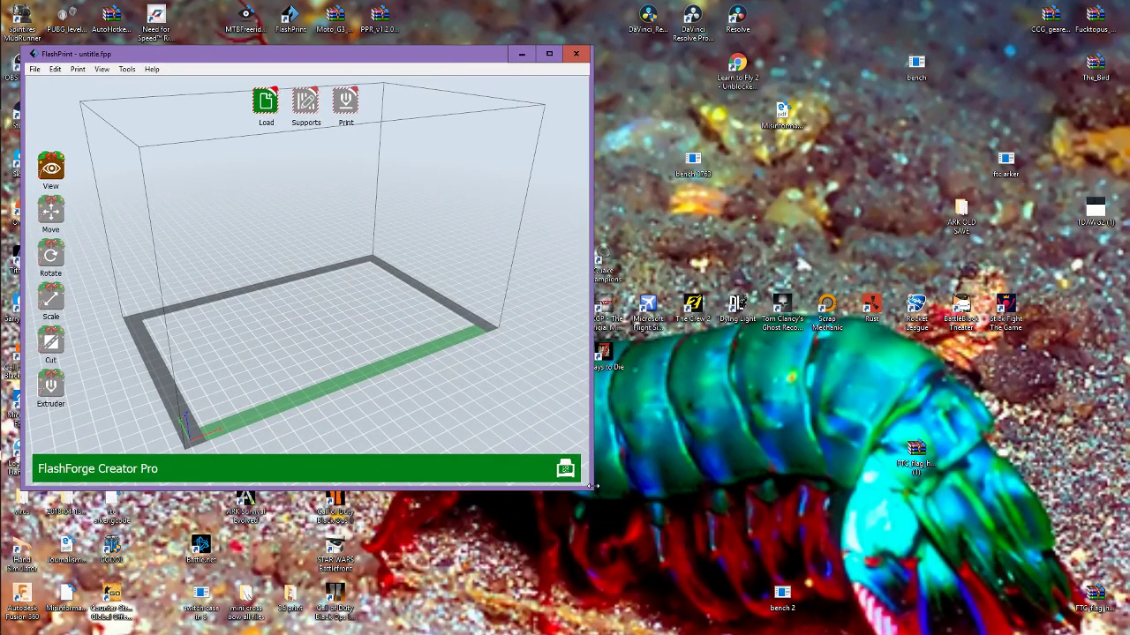
{"action": "left_click_drag", "start_coordinate": [593, 485], "coordinate": [668, 525]}
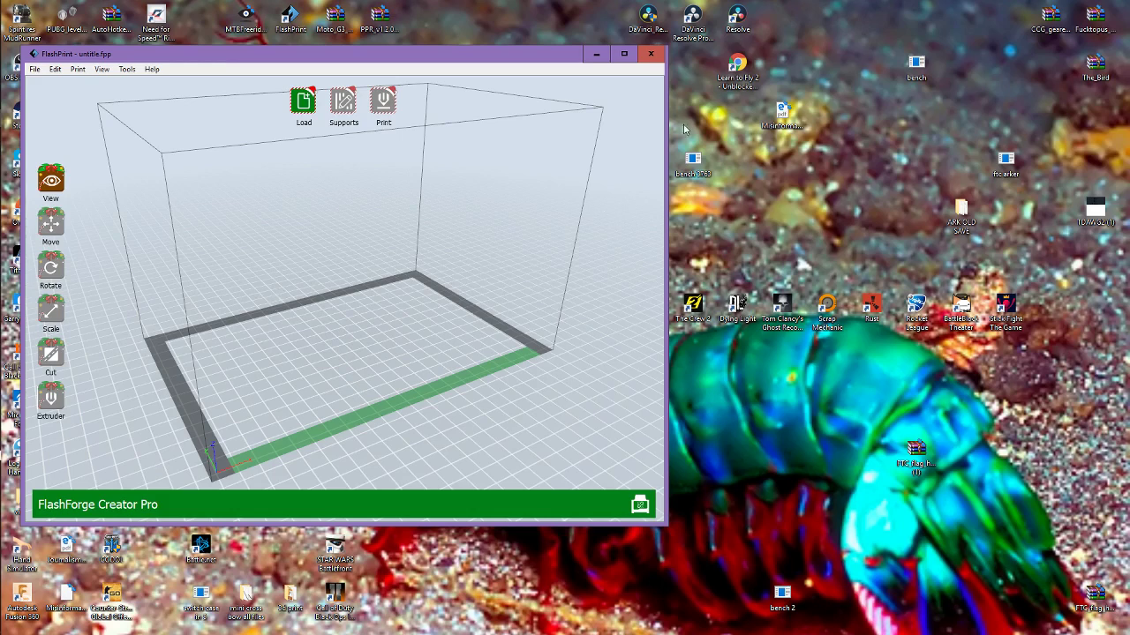
{"action": "left_click_drag", "start_coordinate": [692, 160], "coordinate": [358, 334]}
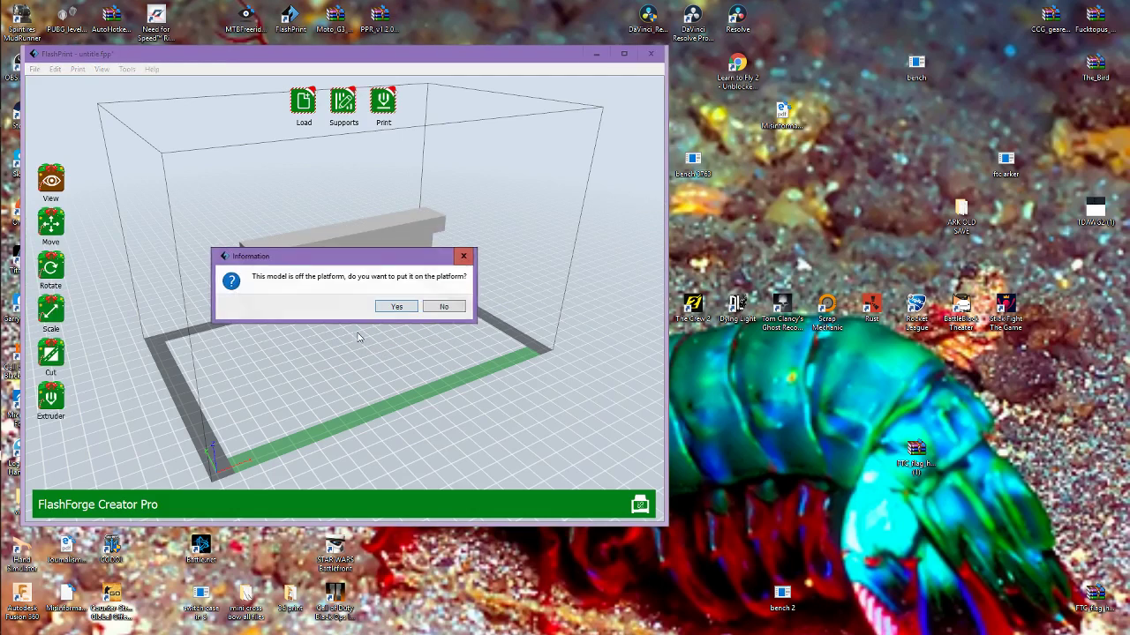
Drop the bench onto the platform, maximize FlashPrint, and shift the model across the plate.
{"action": "left_click", "coordinate": [397, 307]}
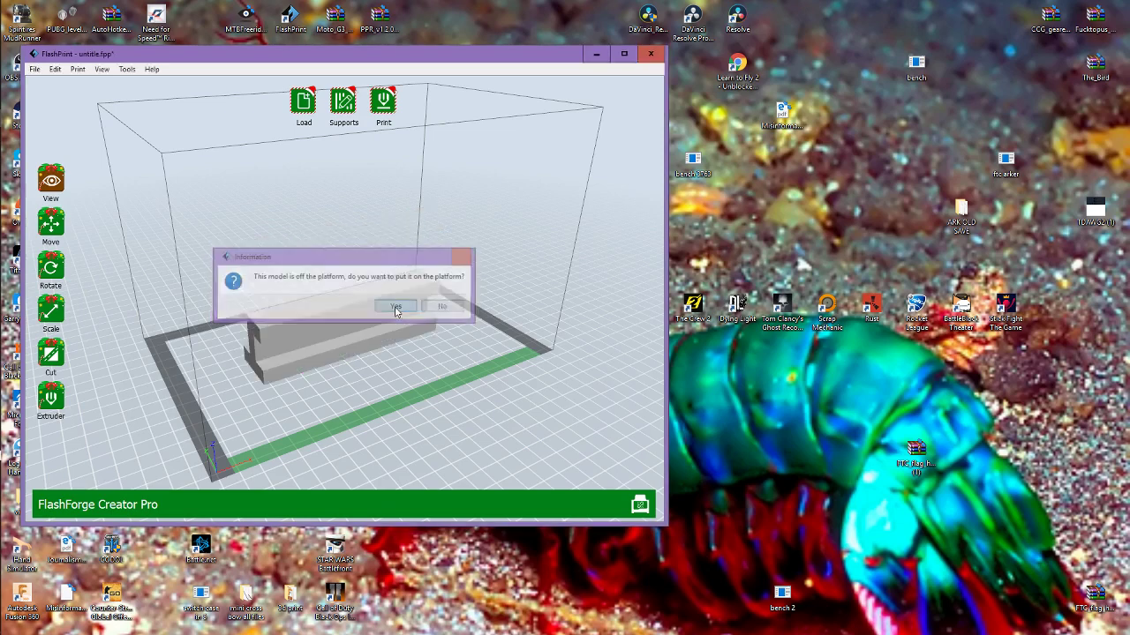
{"action": "left_click", "coordinate": [625, 55]}
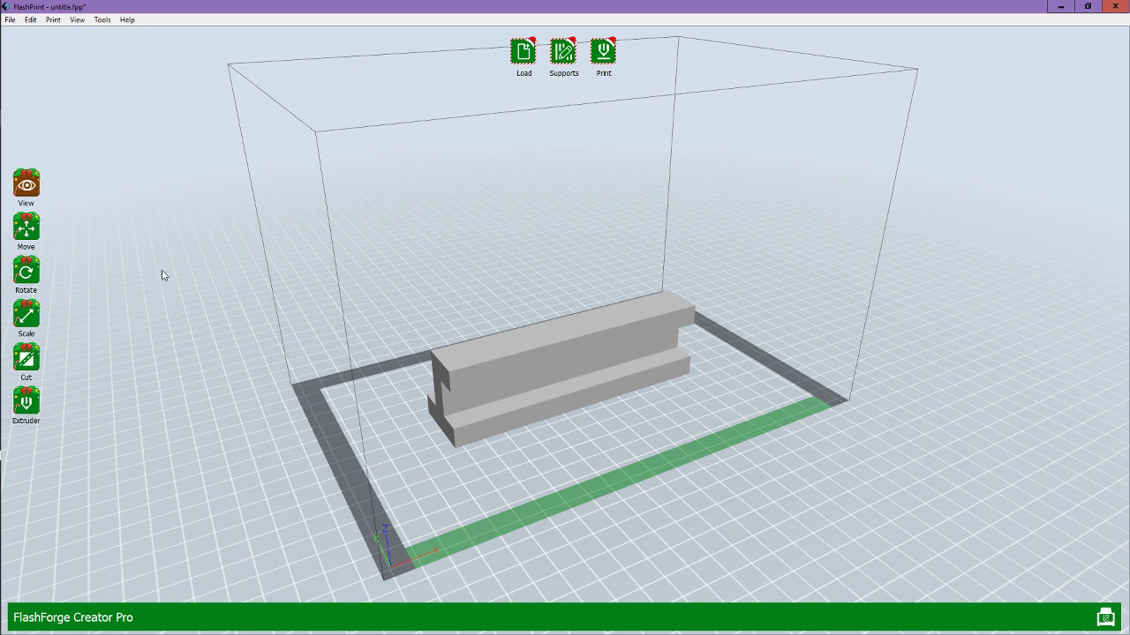
{"action": "left_click", "coordinate": [26, 230]}
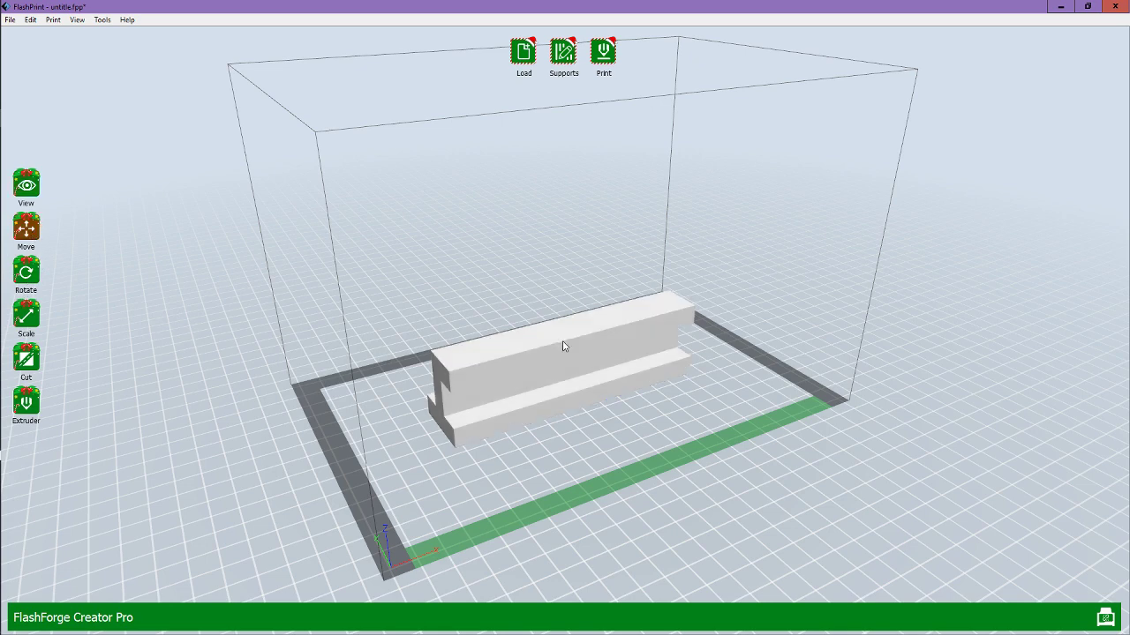
{"action": "mouse_move", "coordinate": [554, 379]}
{"action": "left_mouse_down"}
{"action": "mouse_move", "coordinate": [517, 411]}
{"action": "mouse_move", "coordinate": [565, 403]}
{"action": "mouse_move", "coordinate": [597, 428]}
{"action": "mouse_move", "coordinate": [565, 419]}
{"action": "mouse_move", "coordinate": [565, 515]}
{"action": "mouse_move", "coordinate": [546, 381]}
{"action": "left_mouse_up"}
Step through the Rotate, Scale and Cut tools to reach the Extruder tool.
{"action": "left_click", "coordinate": [29, 279]}
{"action": "left_click", "coordinate": [25, 313]}
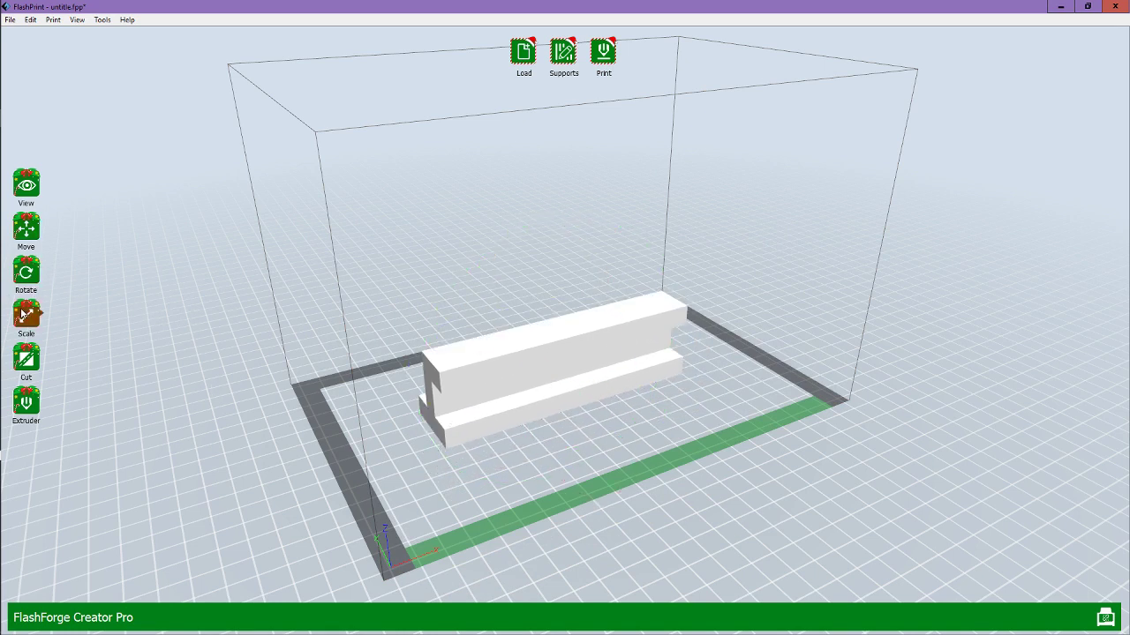
{"action": "left_click", "coordinate": [26, 362]}
{"action": "left_click", "coordinate": [27, 404]}
Assign the bench to the left extruder so it turns teal.
{"action": "left_click", "coordinate": [39, 399]}
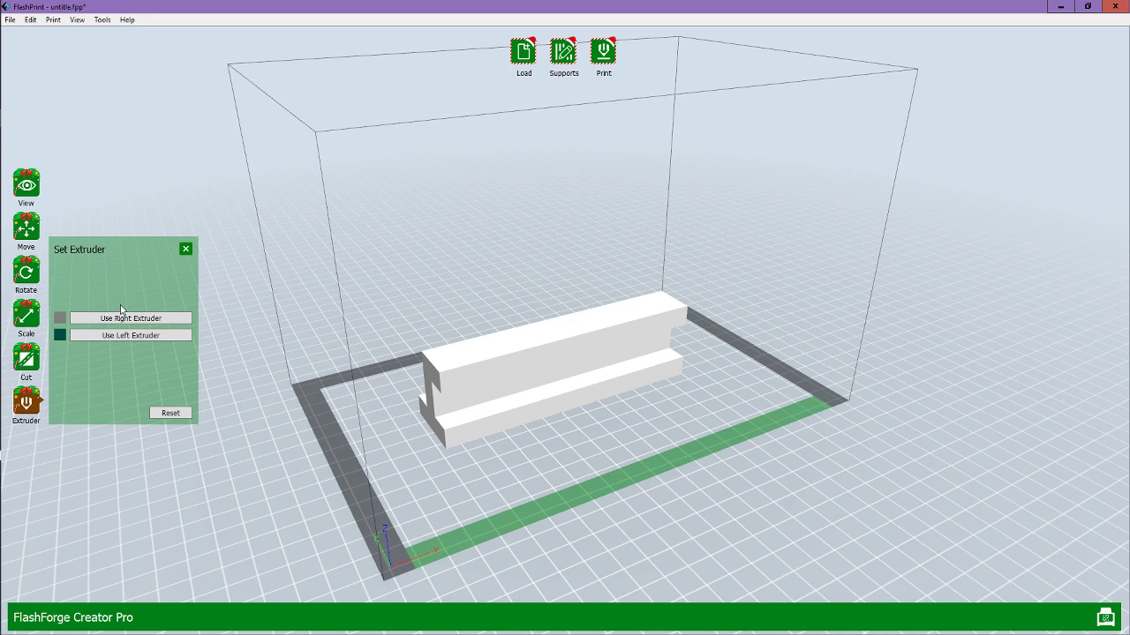
{"action": "left_click", "coordinate": [156, 336]}
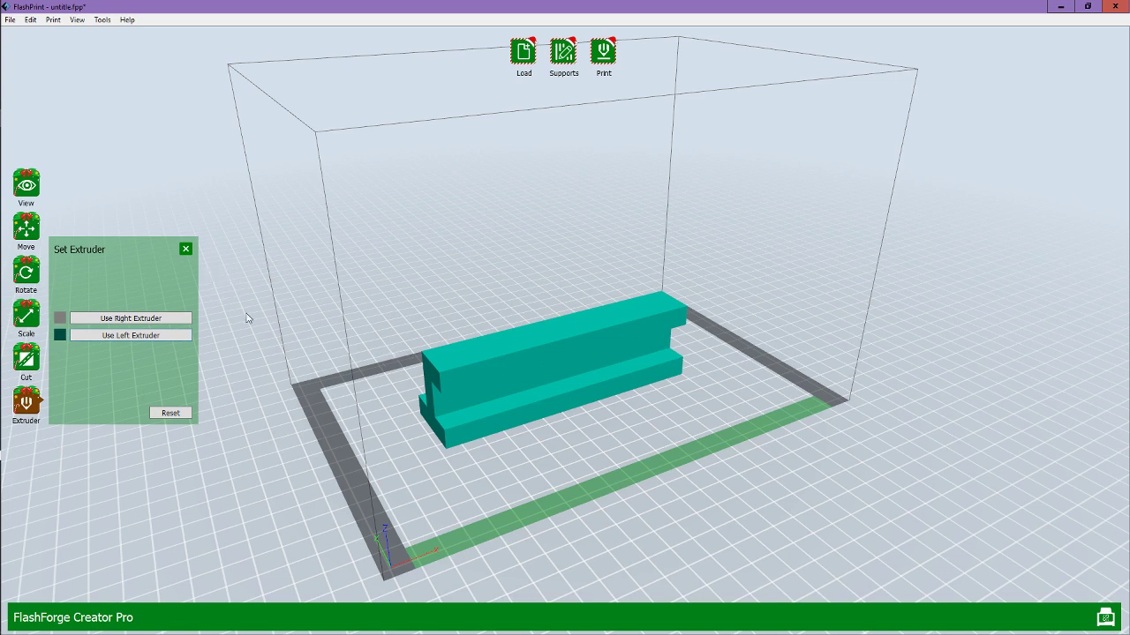
Generate automatic supports under the bench, then exit support editing without saving.
{"action": "left_click", "coordinate": [185, 251]}
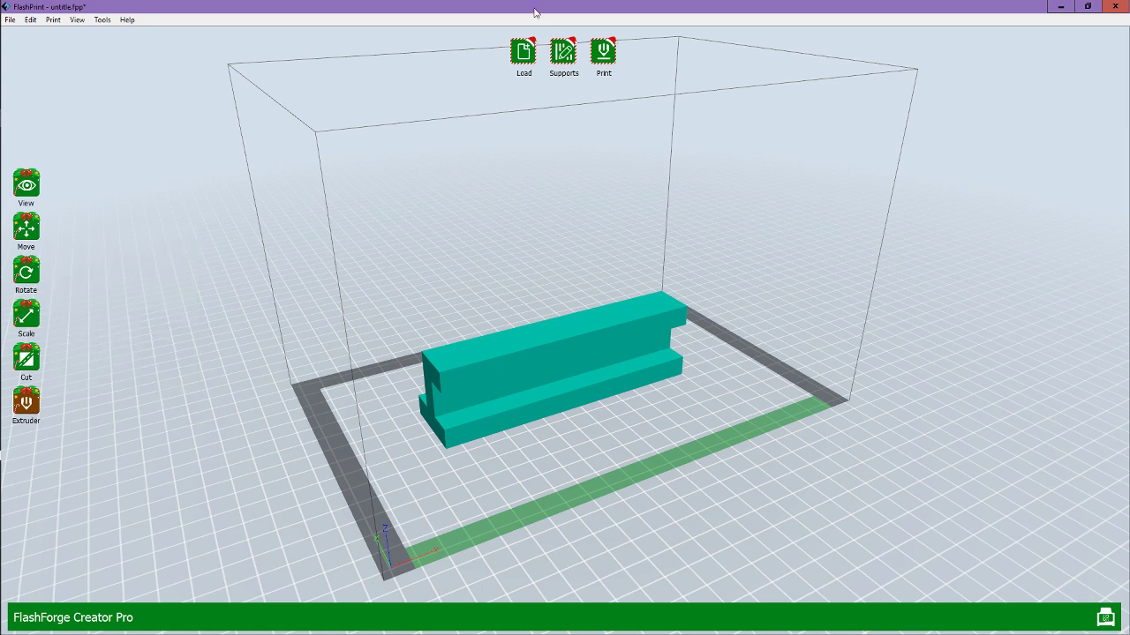
{"action": "left_click", "coordinate": [563, 52]}
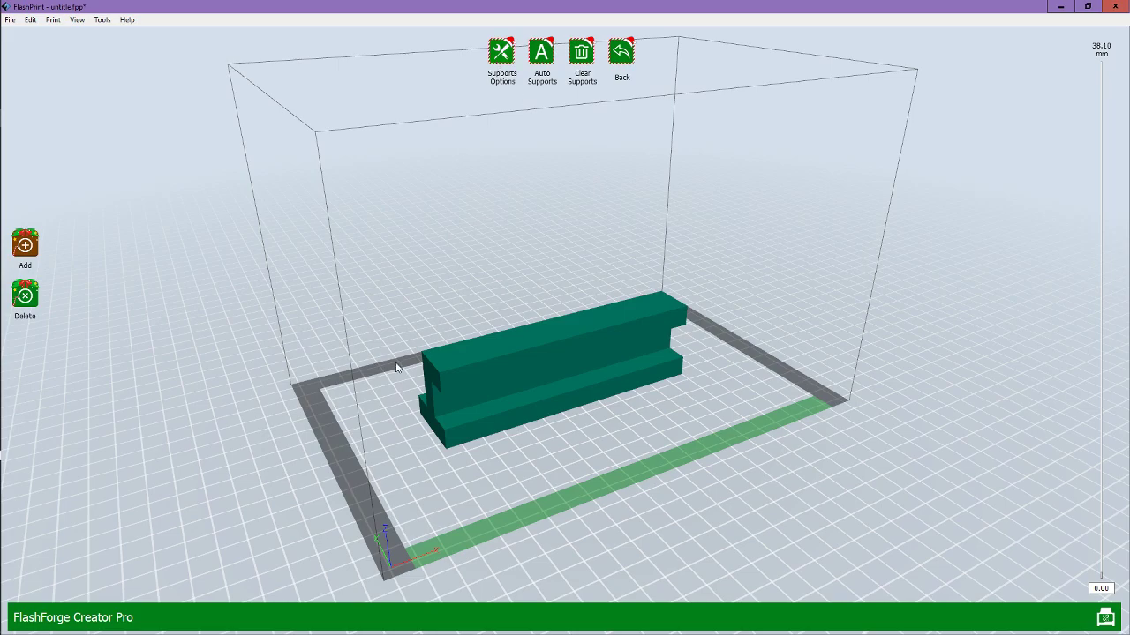
{"action": "left_click_drag", "start_coordinate": [200, 340], "coordinate": [222, 304]}
{"action": "left_click", "coordinate": [536, 57]}
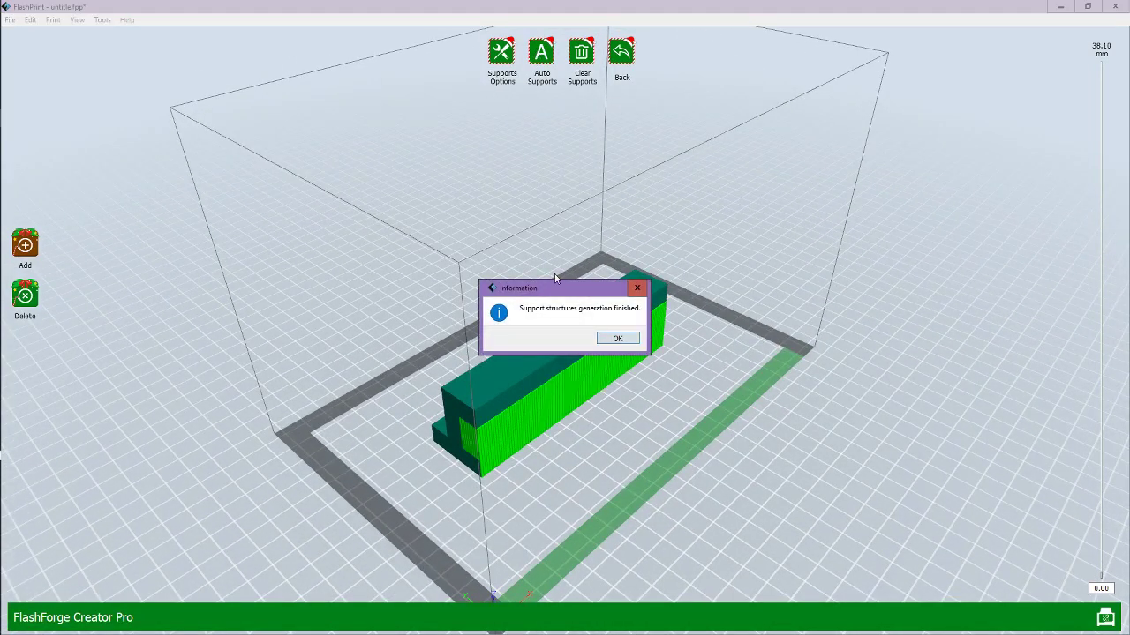
{"action": "left_click", "coordinate": [618, 339]}
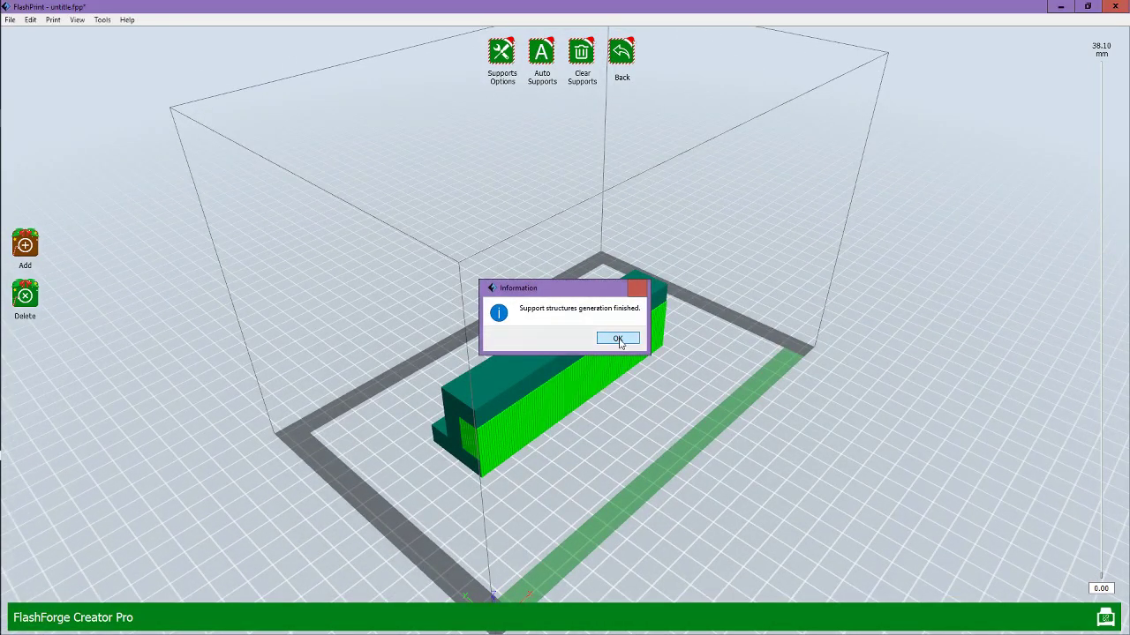
{"action": "left_click", "coordinate": [622, 53]}
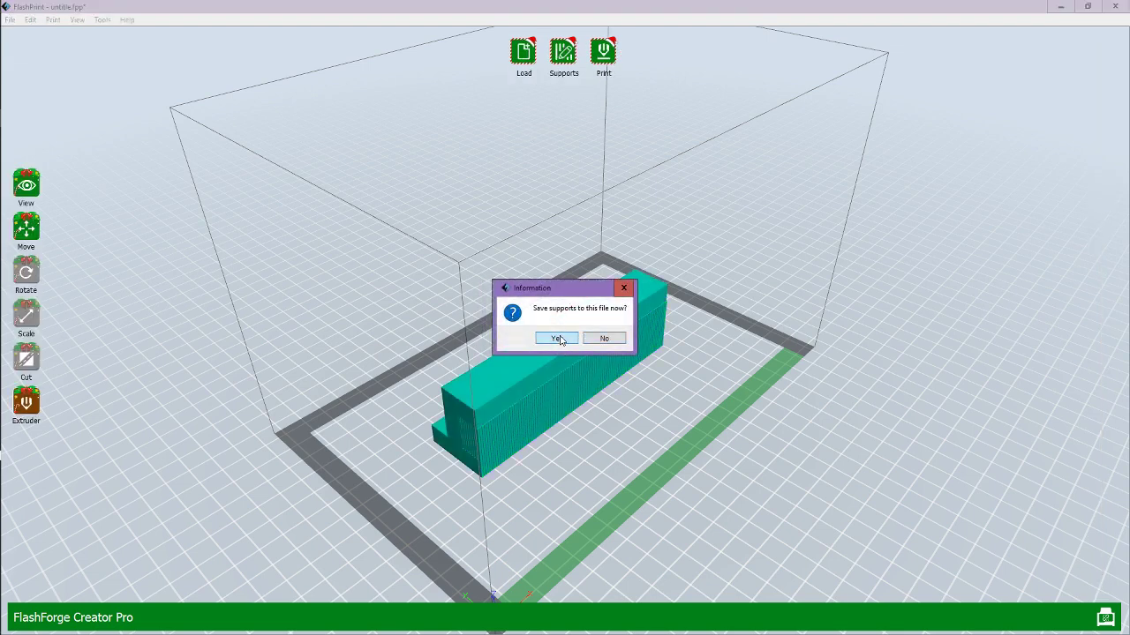
{"action": "left_click", "coordinate": [604, 340]}
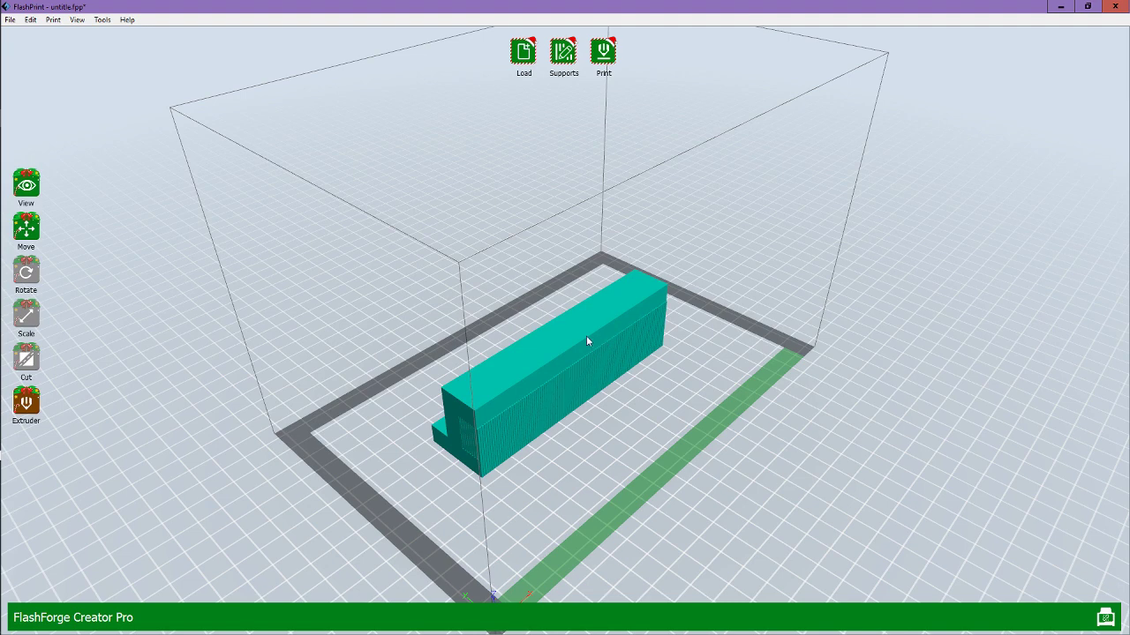
Regenerate the auto supports and save the project to the USB drive as bench 3763.fpp.
{"action": "left_click", "coordinate": [563, 53]}
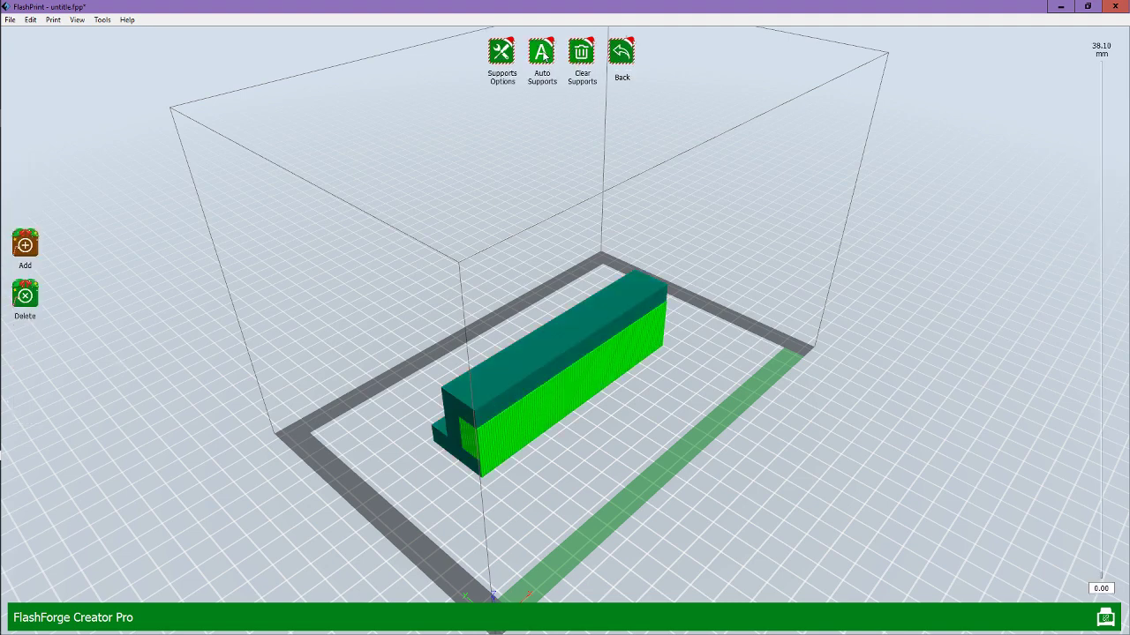
{"action": "left_click", "coordinate": [542, 52]}
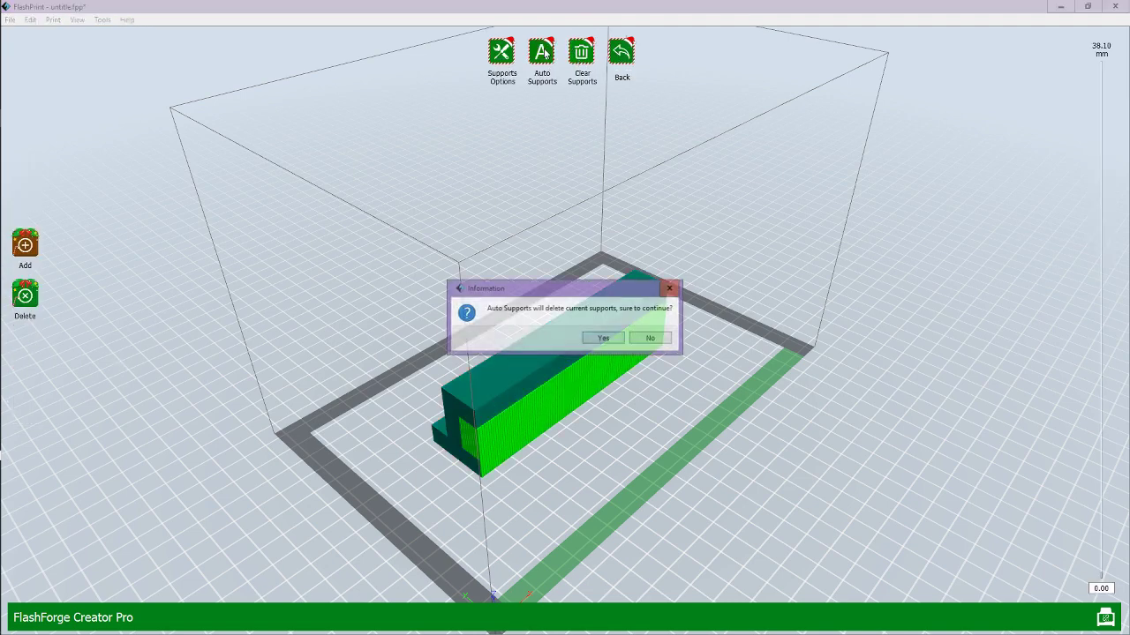
{"action": "left_click", "coordinate": [605, 342]}
{"action": "left_click", "coordinate": [633, 341]}
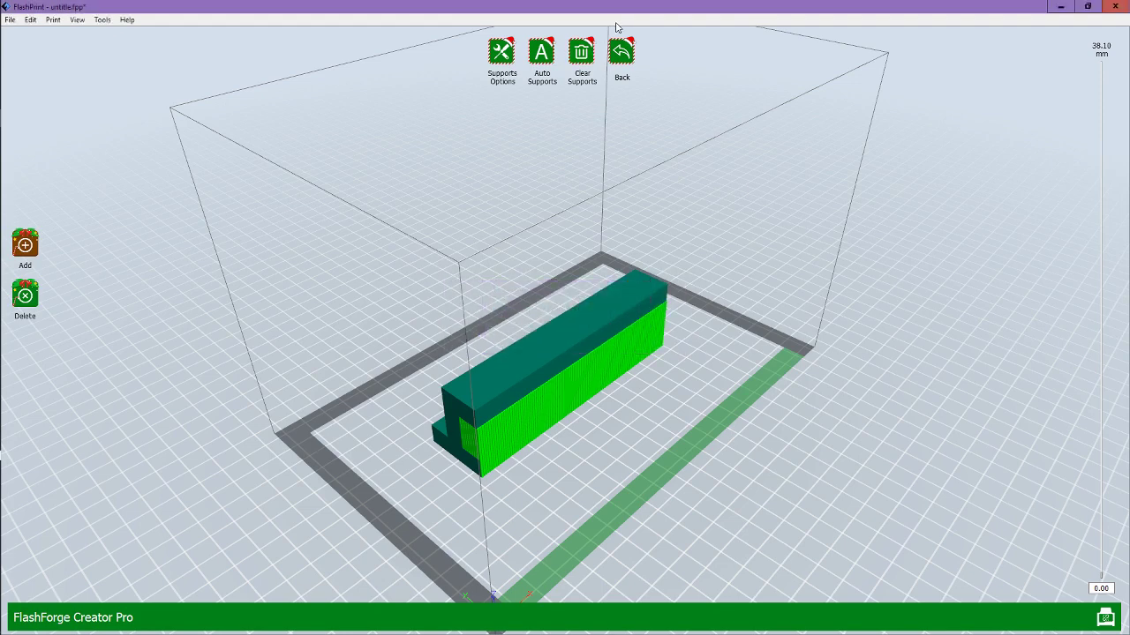
{"action": "left_click", "coordinate": [621, 49]}
{"action": "left_click", "coordinate": [549, 338]}
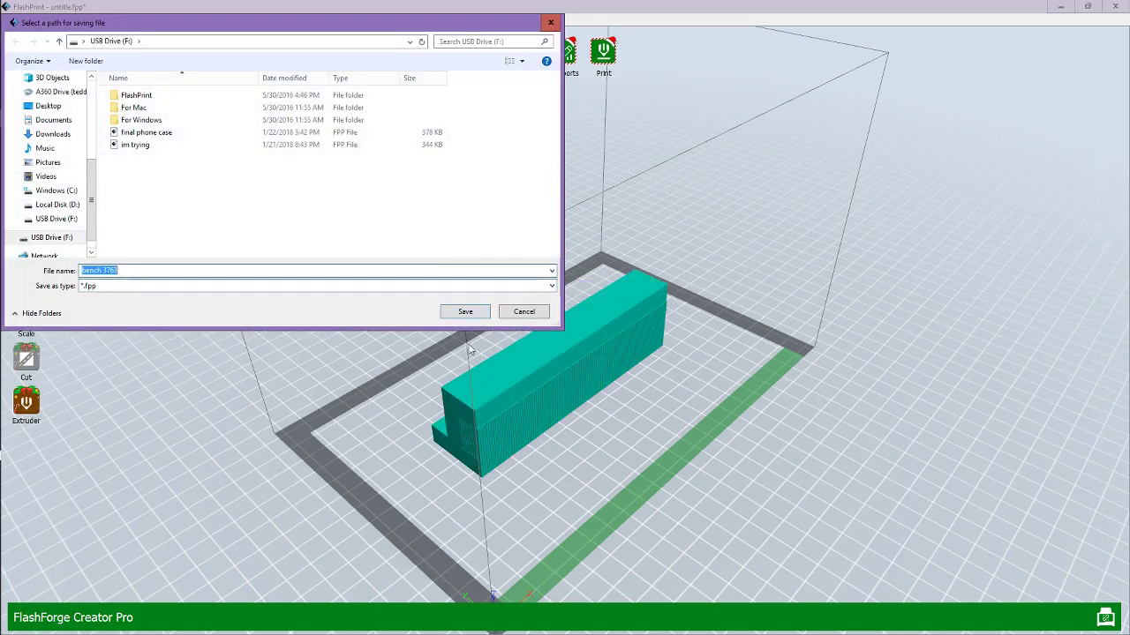
{"action": "left_click", "coordinate": [466, 312]}
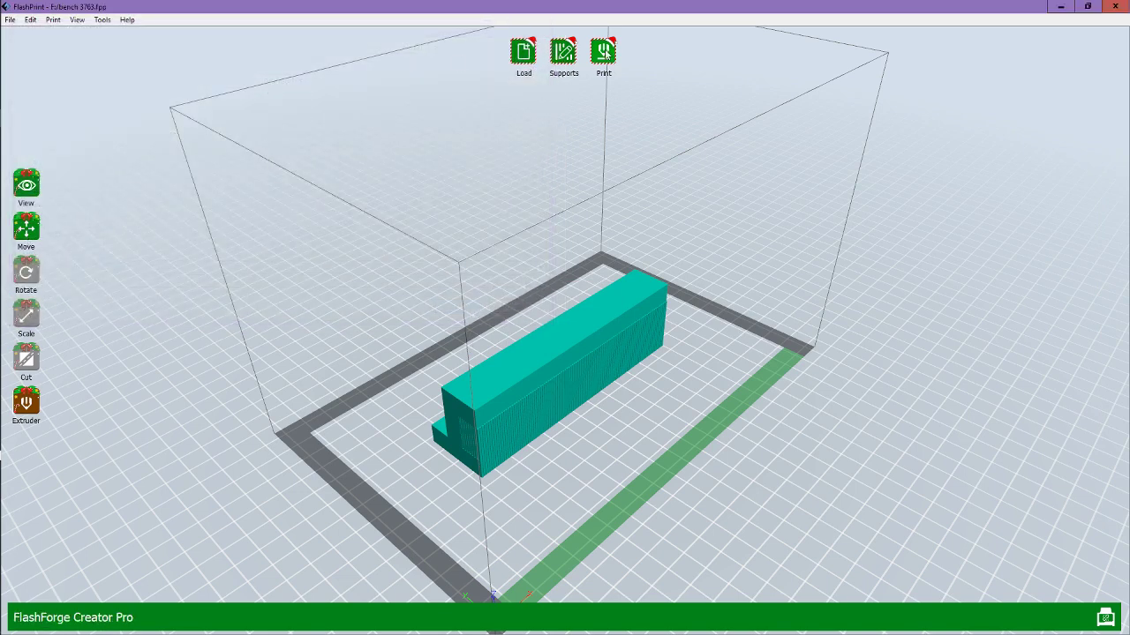
In the Print settings keep ABS on the left extruder and raise the platform temperature to 110°C.
{"action": "left_click", "coordinate": [609, 54]}
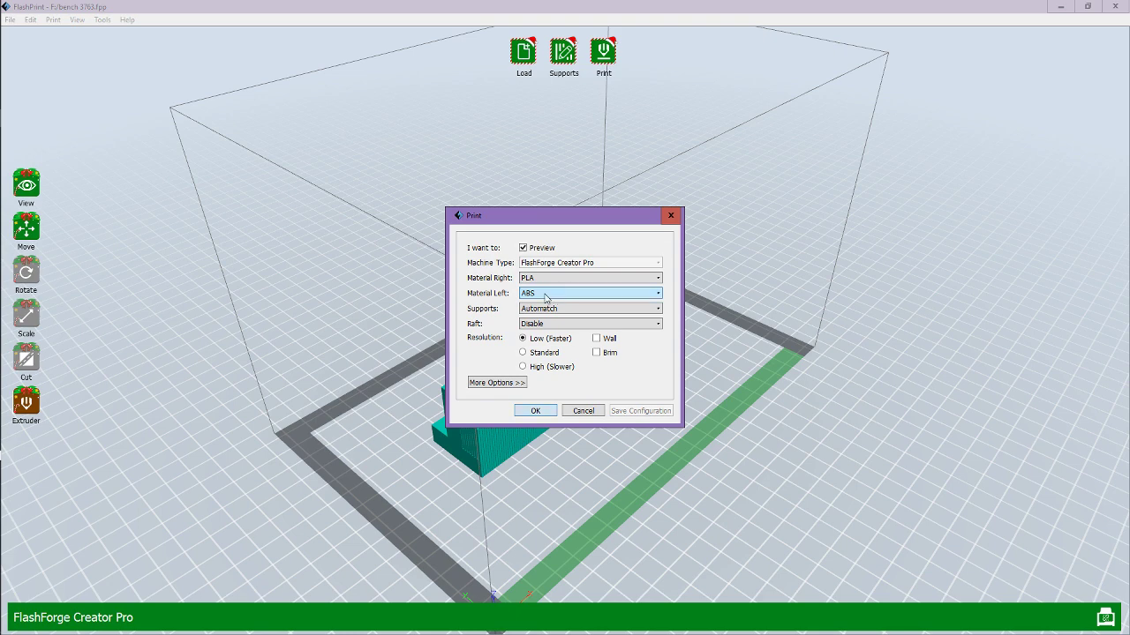
{"action": "left_click", "coordinate": [546, 297]}
{"action": "left_click", "coordinate": [546, 298]}
{"action": "left_click", "coordinate": [495, 383]}
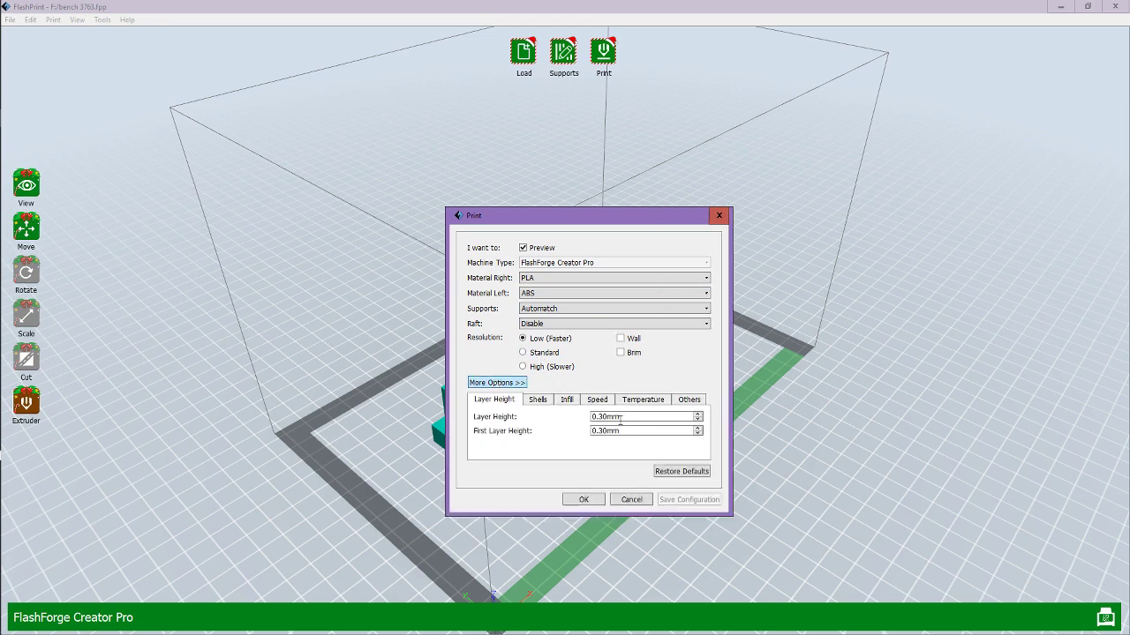
{"action": "left_click", "coordinate": [548, 403]}
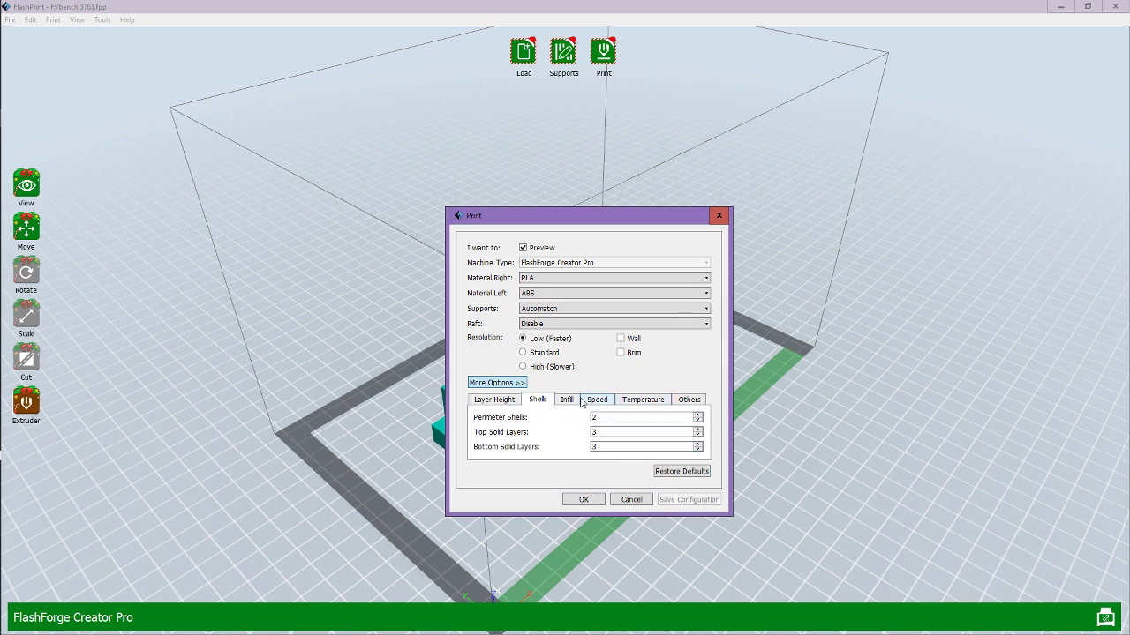
{"action": "left_click", "coordinate": [567, 401]}
{"action": "left_click", "coordinate": [597, 402]}
{"action": "left_click", "coordinate": [645, 402]}
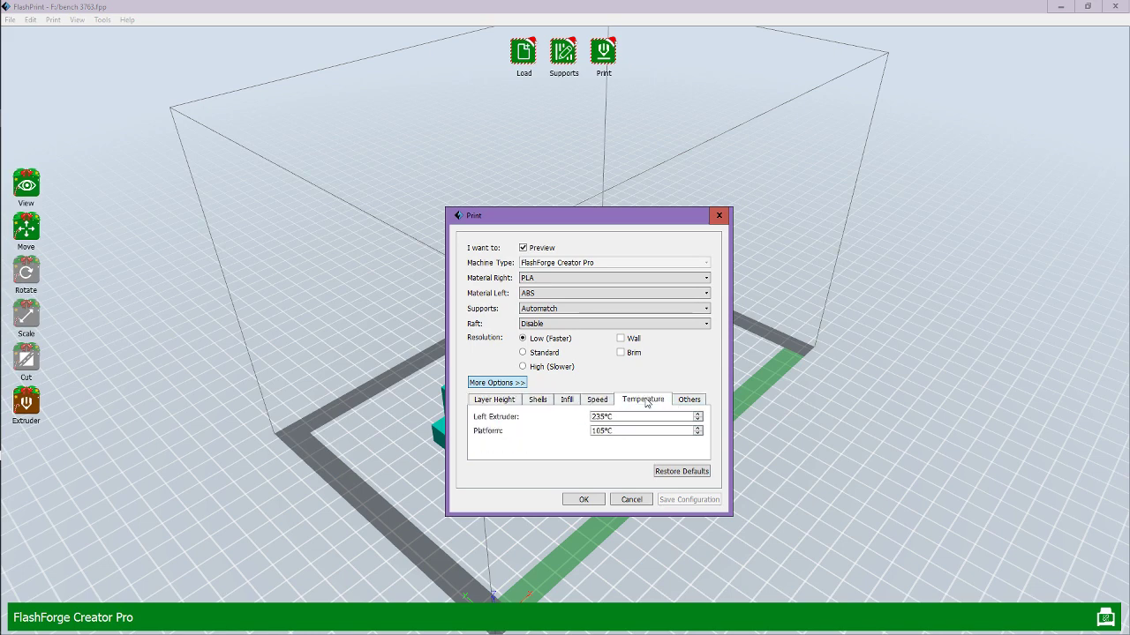
{"action": "left_click", "coordinate": [697, 428]}
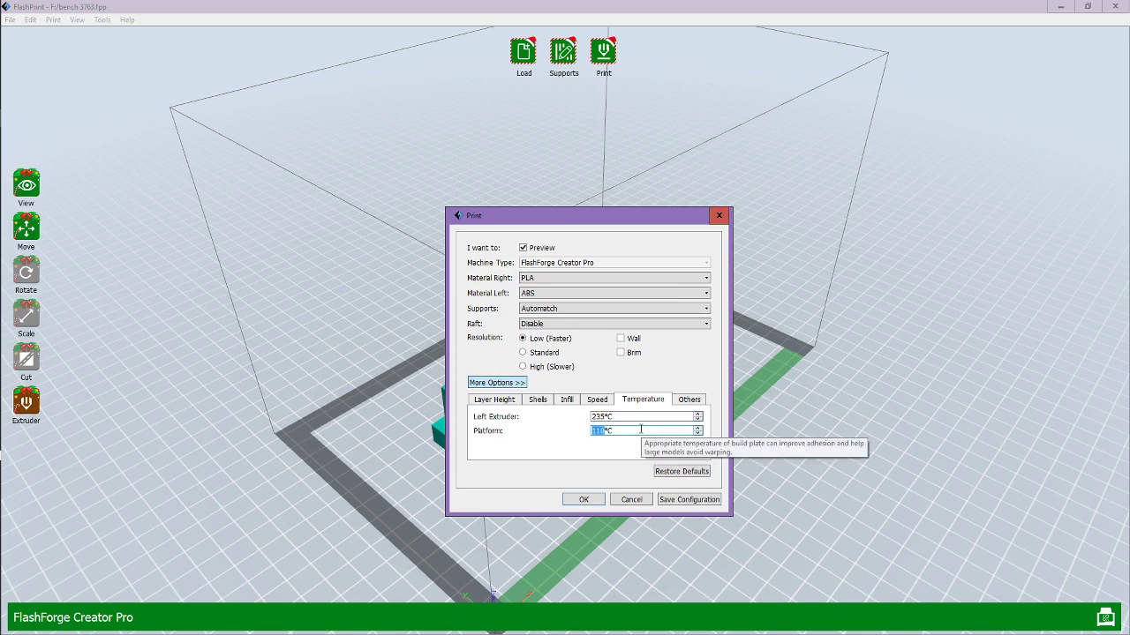
Slice the bench and save bench 3763.x3g to USB Drive (F:), estimated 1 h 53 min.
{"action": "left_click", "coordinate": [582, 499]}
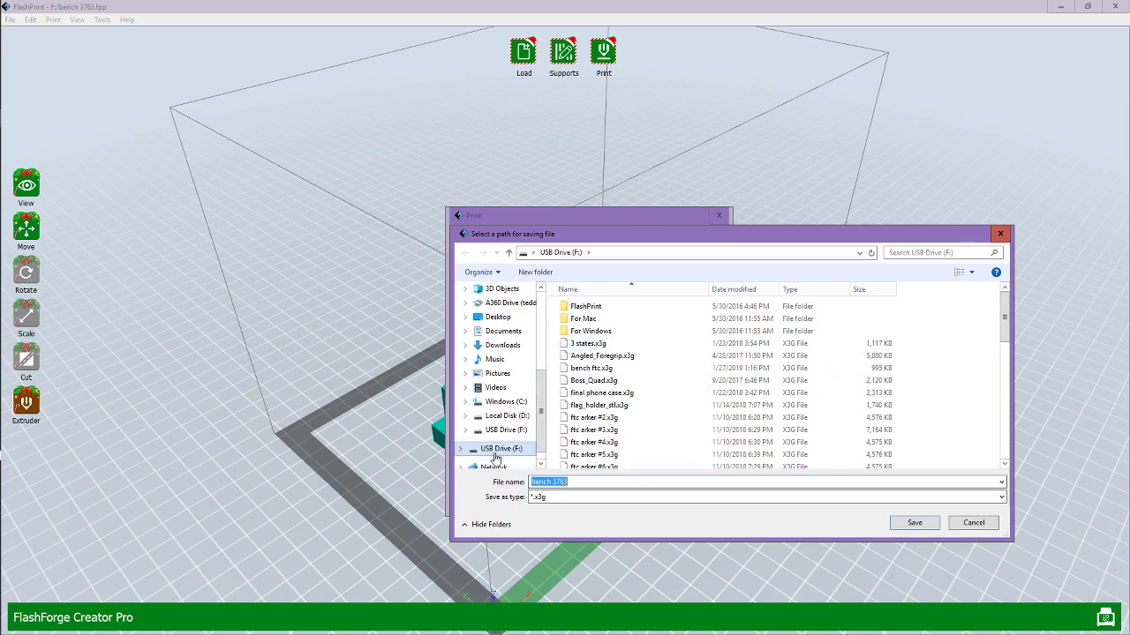
{"action": "left_click", "coordinate": [600, 483]}
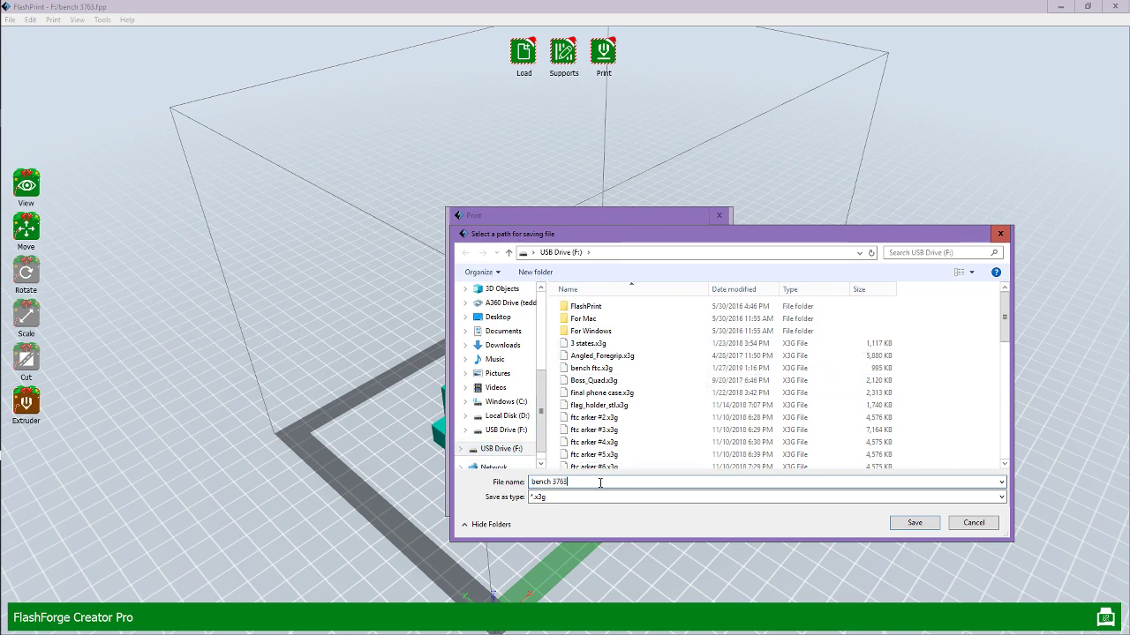
{"action": "left_click", "coordinate": [918, 525]}
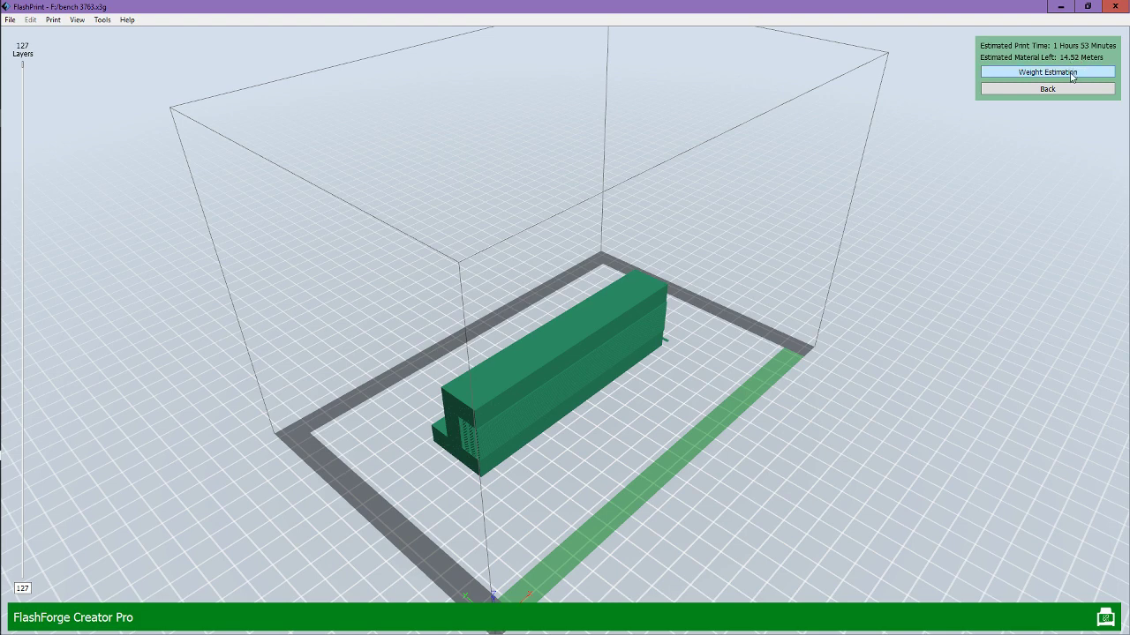
{"action": "left_click", "coordinate": [1066, 72]}
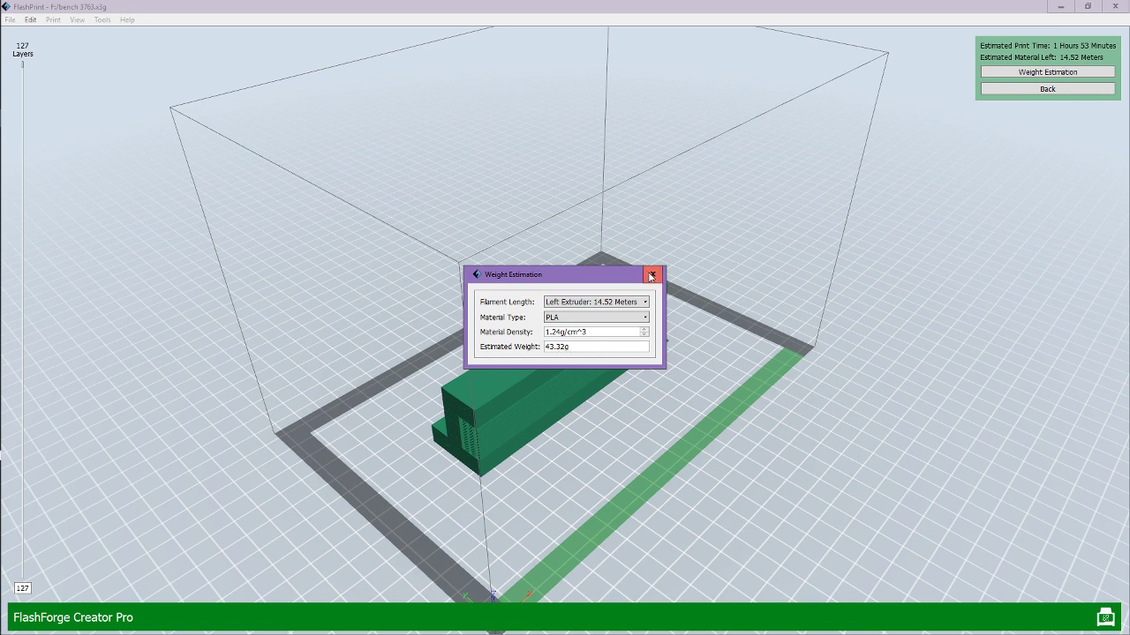
{"action": "left_click", "coordinate": [651, 277]}
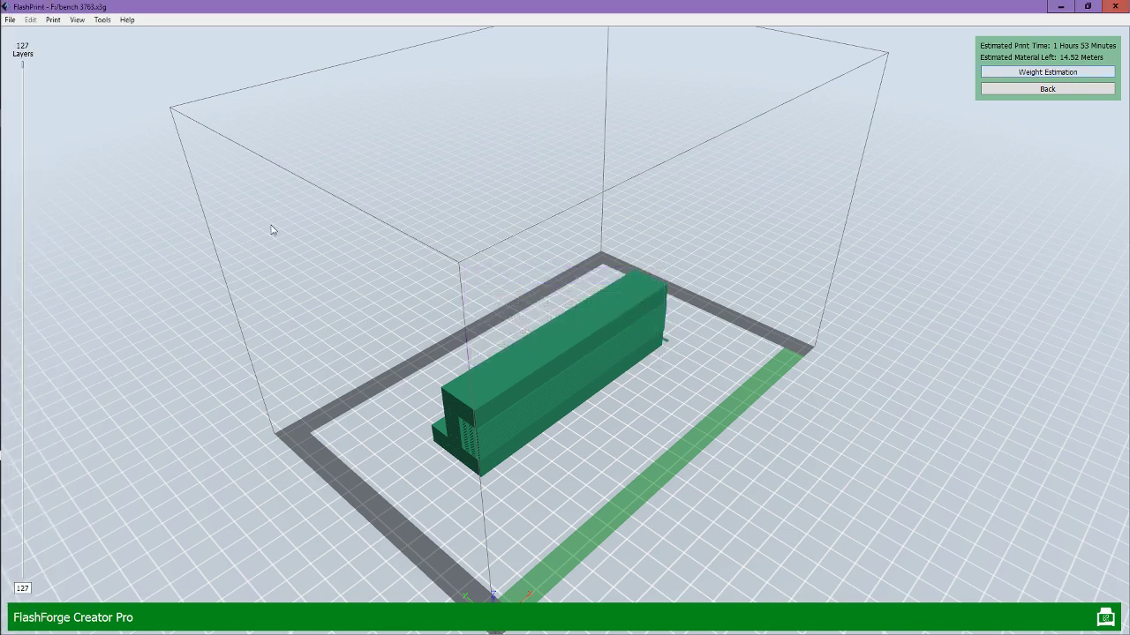
{"action": "mouse_move", "coordinate": [3, 221]}
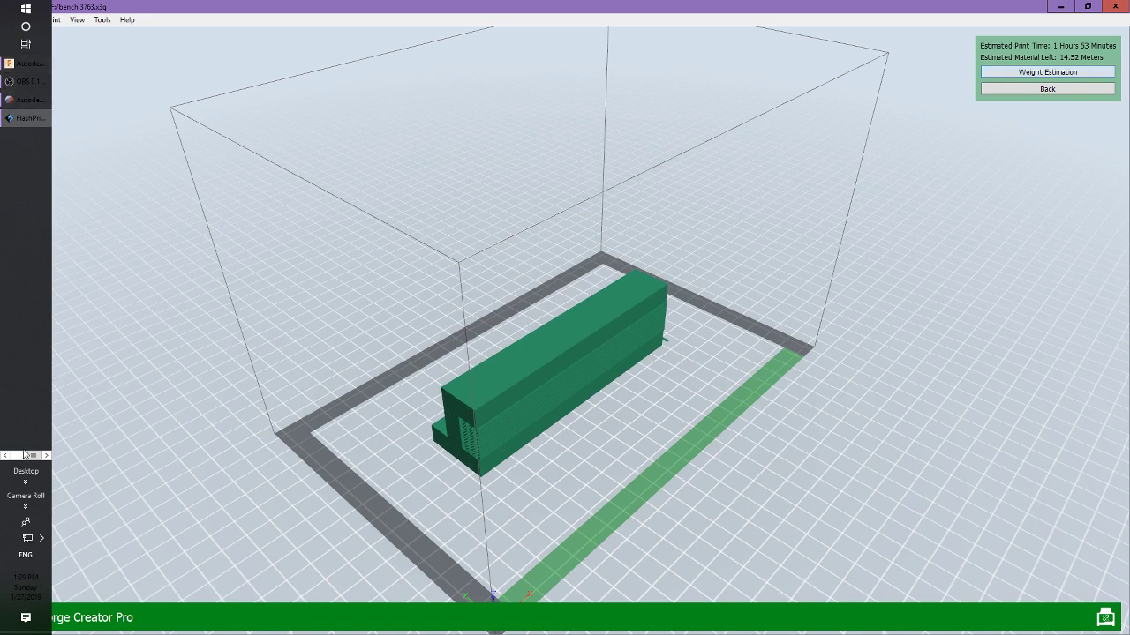